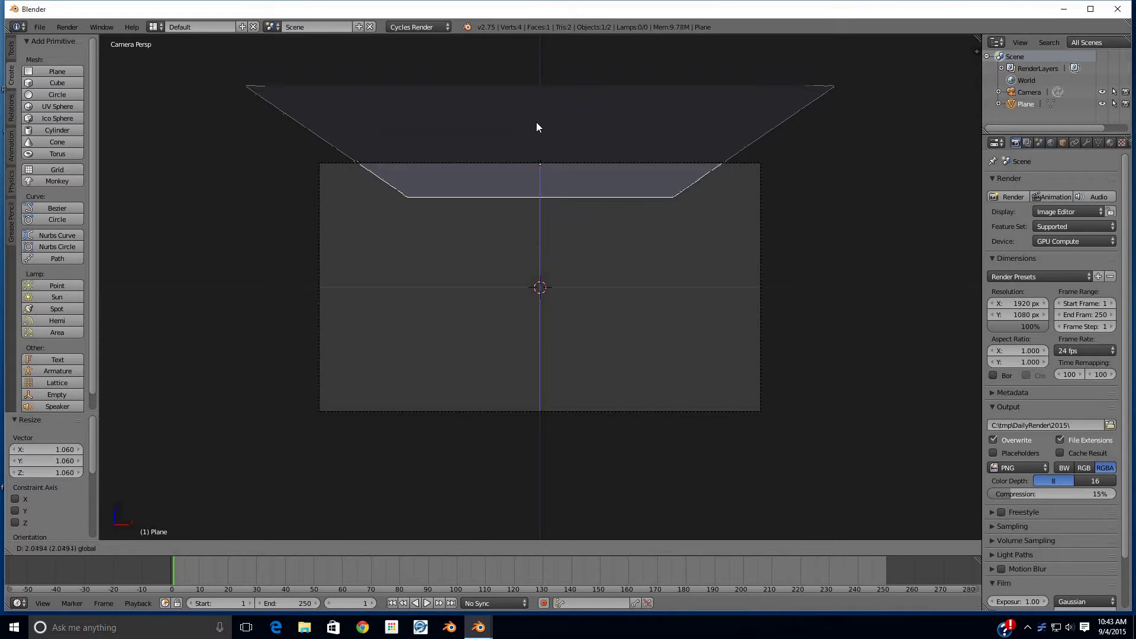
# - Raise the plane about 2.09 units along Z and tilt it about 9.66° in the right side view
pyautogui.click(537, 123)
pyautogui.press('KP_3')
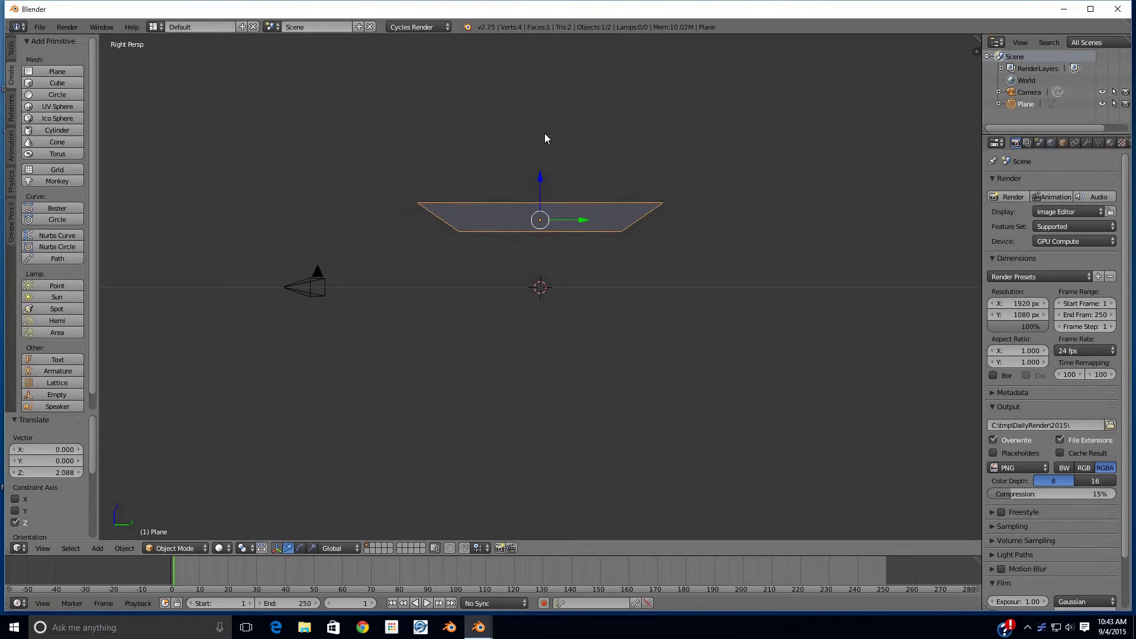
pyautogui.press('r')
pyautogui.click(641, 262)
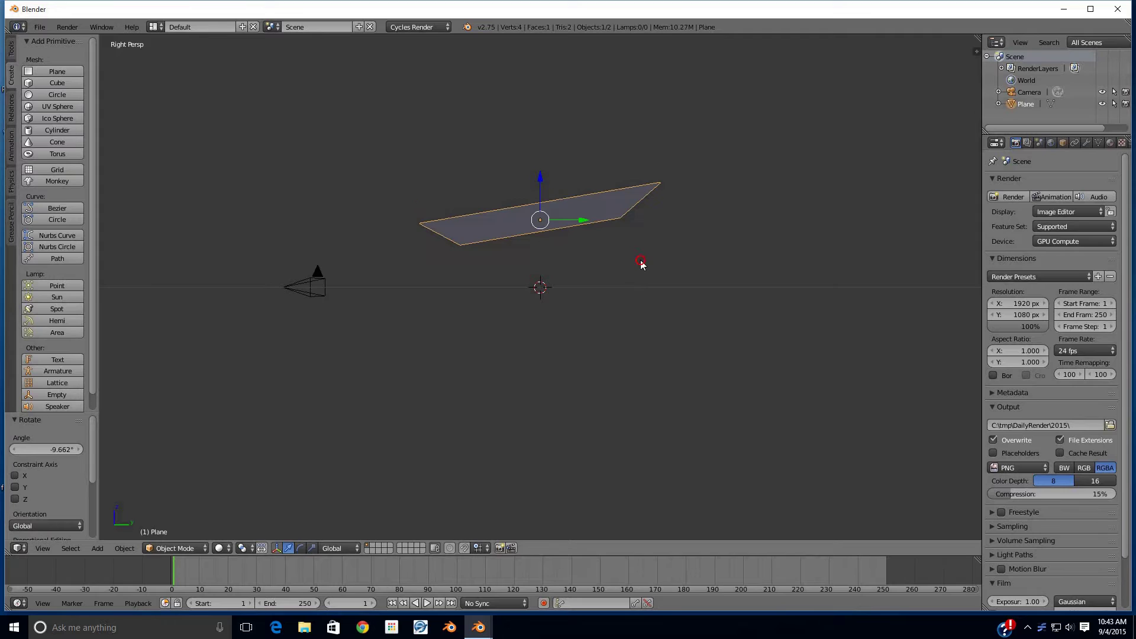
pyautogui.press('KP_0')
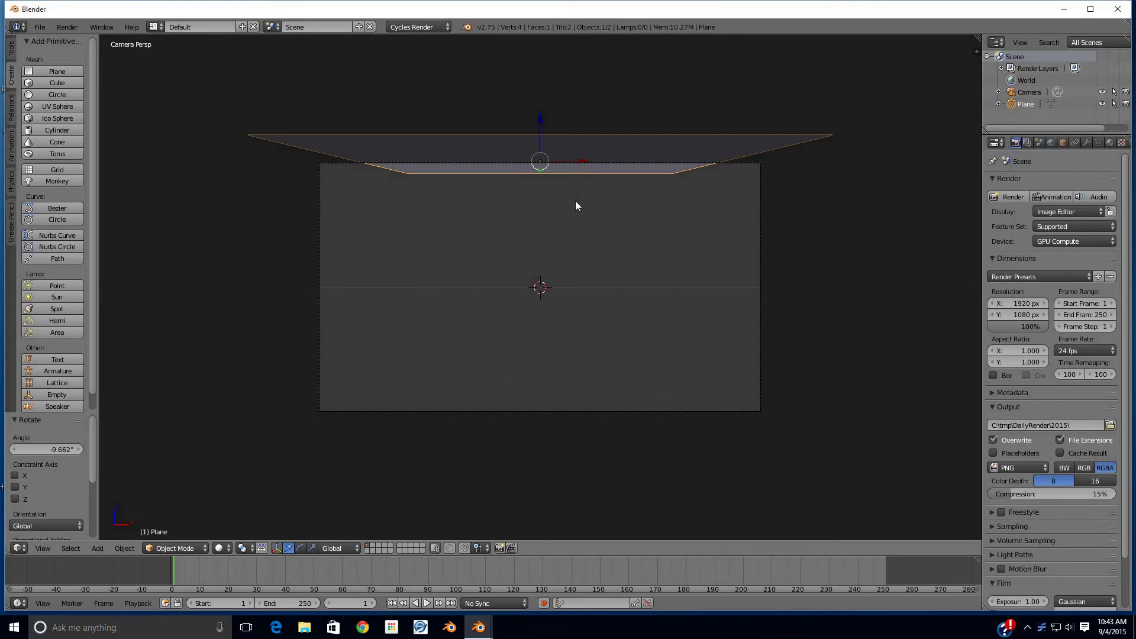
# - Increase the plane's X rotation to 14.66° so that it is edge-on to the camera
pyautogui.click(1063, 142)
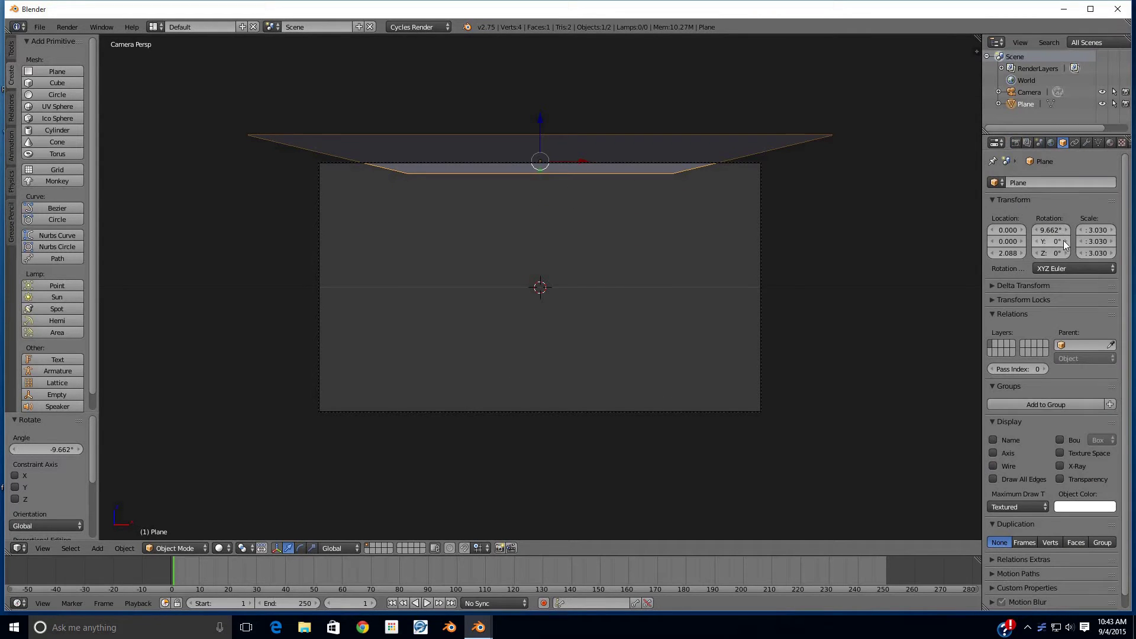
pyautogui.click(1067, 230)
pyautogui.click(1067, 230)
pyautogui.click(1067, 230)
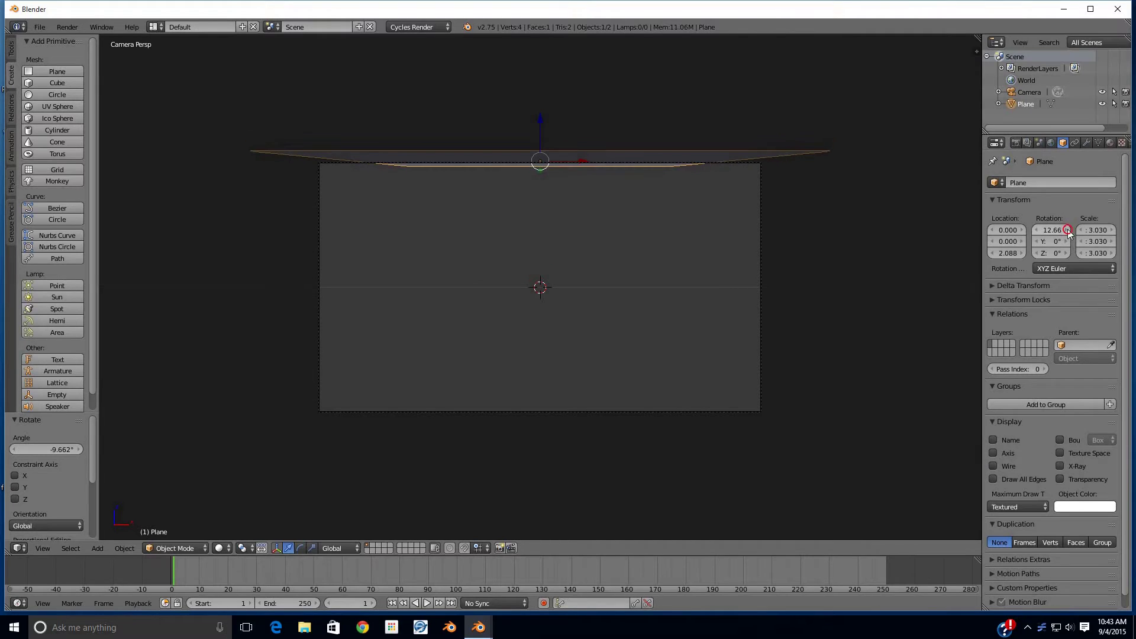
pyautogui.click(1067, 230)
pyautogui.click(1067, 230)
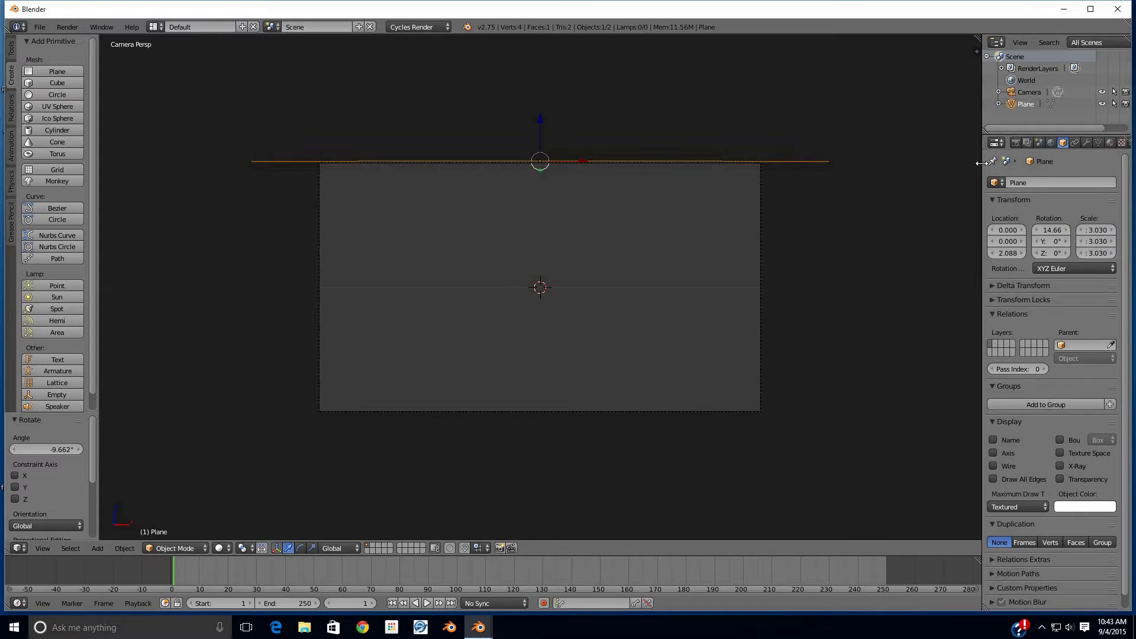
# - Widen the properties area and add a new particle system to the plane
pyautogui.moveTo(982, 164); pyautogui.dragTo(901, 163)
pyautogui.click(1051, 142)
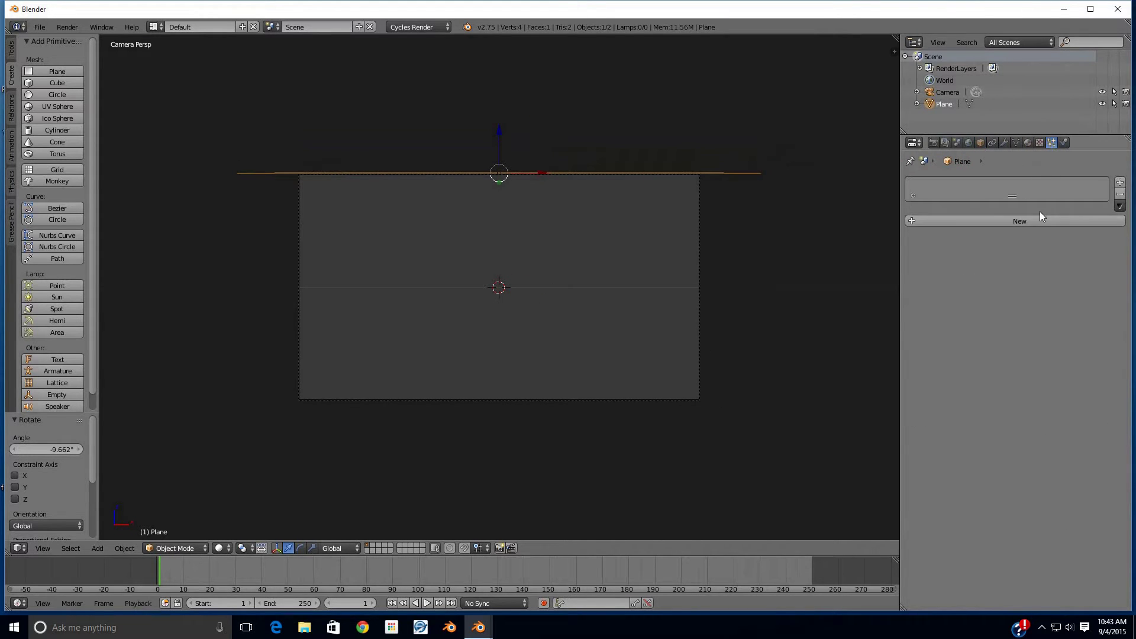
pyautogui.click(1038, 222)
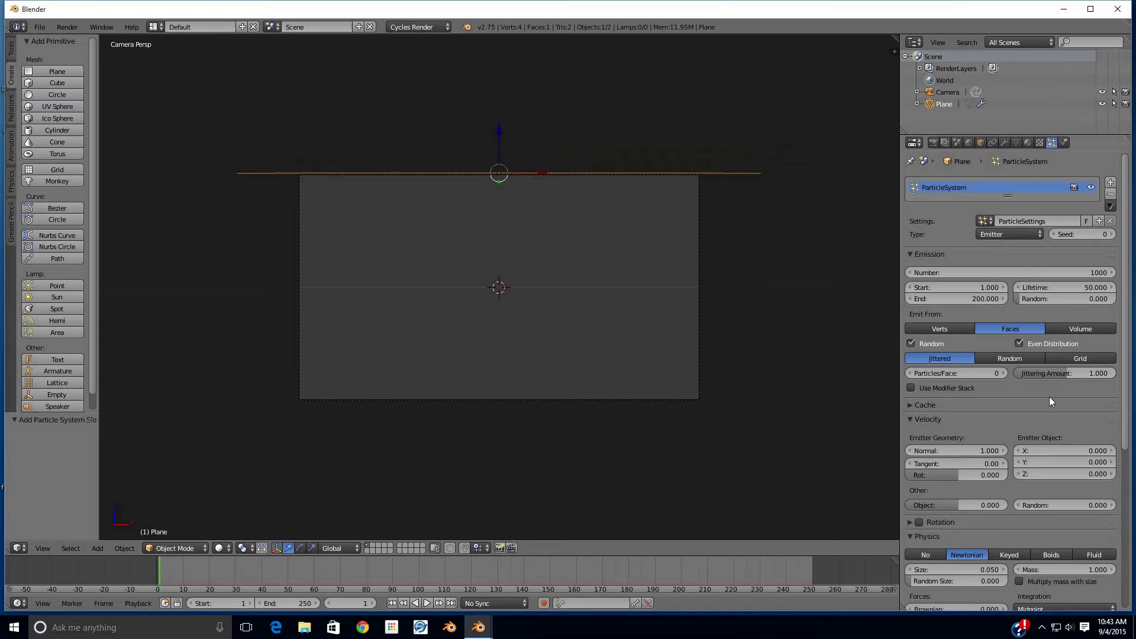
# - Set the animation's end frame to 480
pyautogui.click(285, 603)
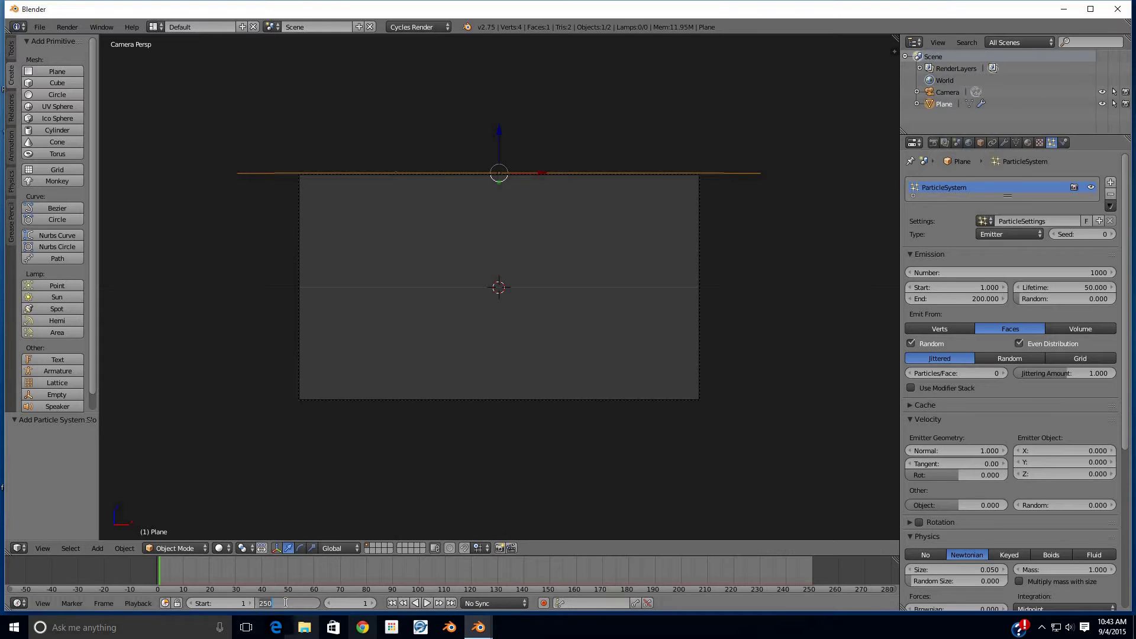
pyautogui.write('480')
pyautogui.press('Return')
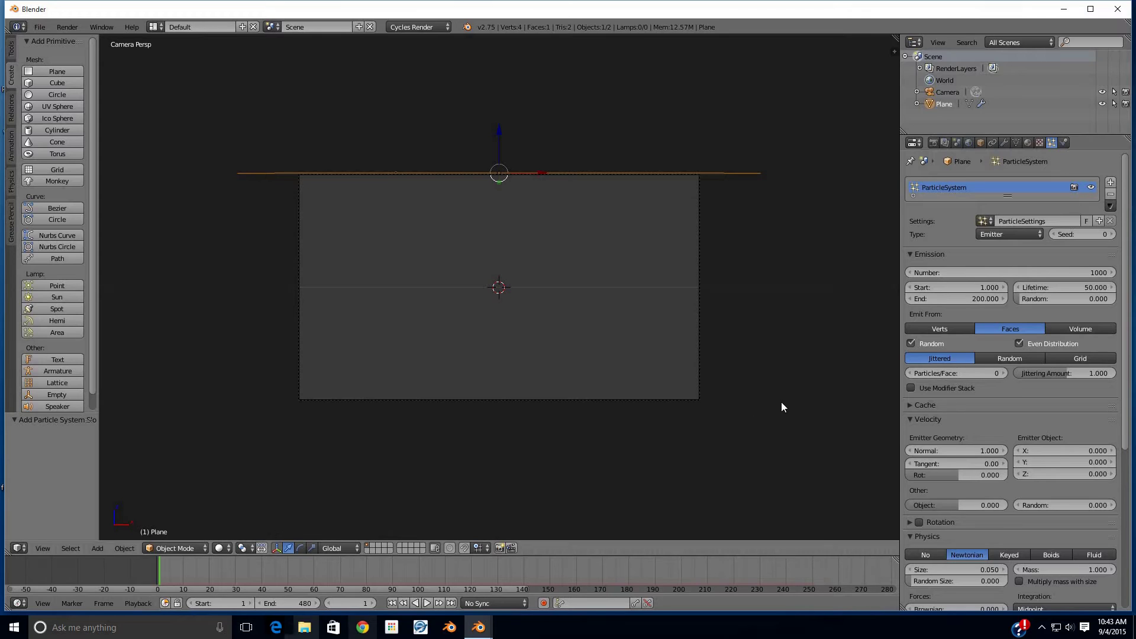
# - Set the particle emission to end at frame 240 and the particle lifetime to 75 frames
pyautogui.click(964, 299)
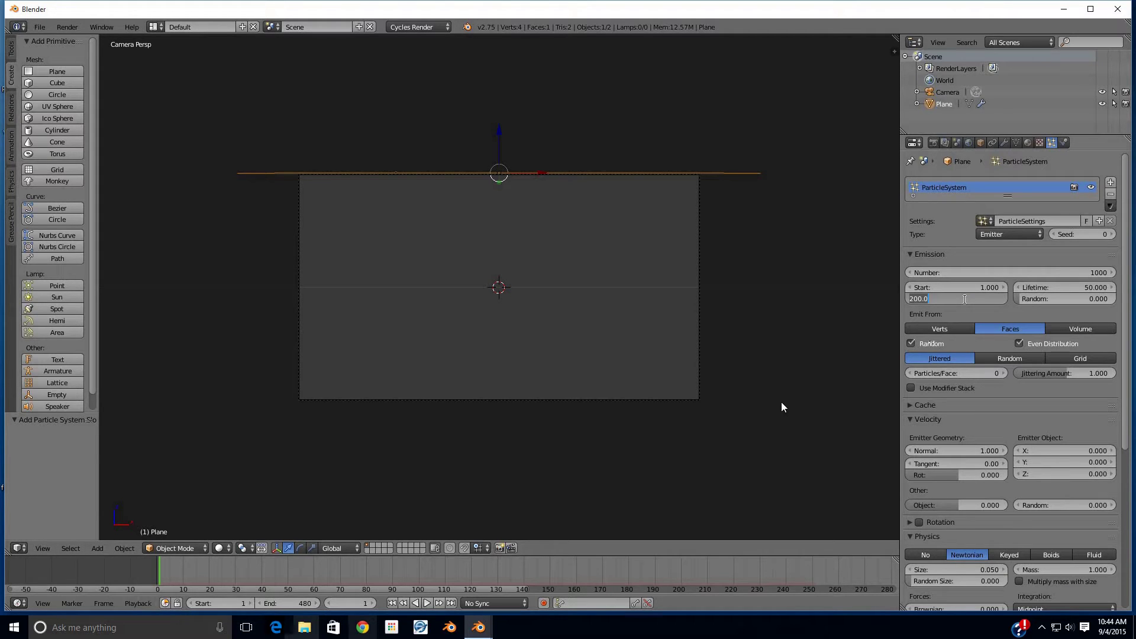
pyautogui.write('240')
pyautogui.press('Return')
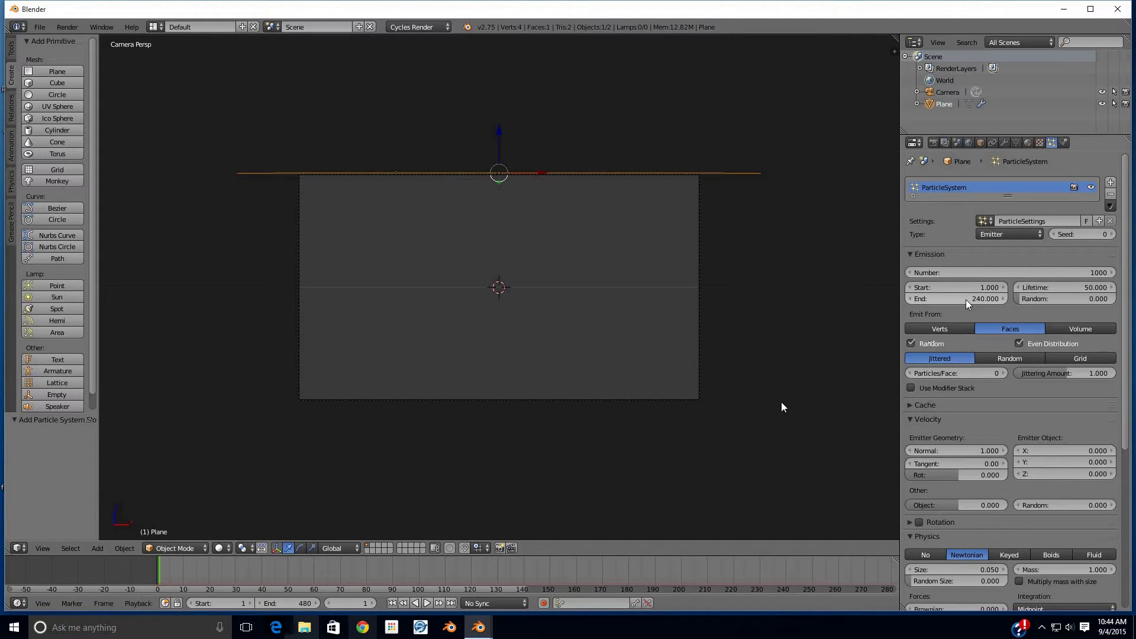
pyautogui.click(1039, 285)
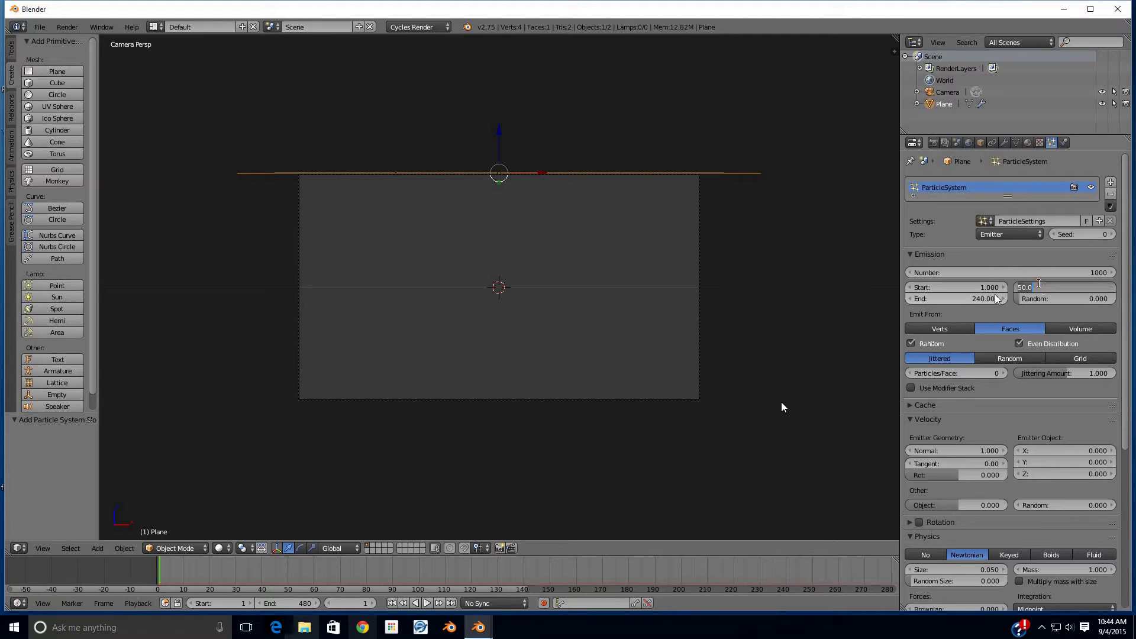
pyautogui.write('75')
pyautogui.press('Return')
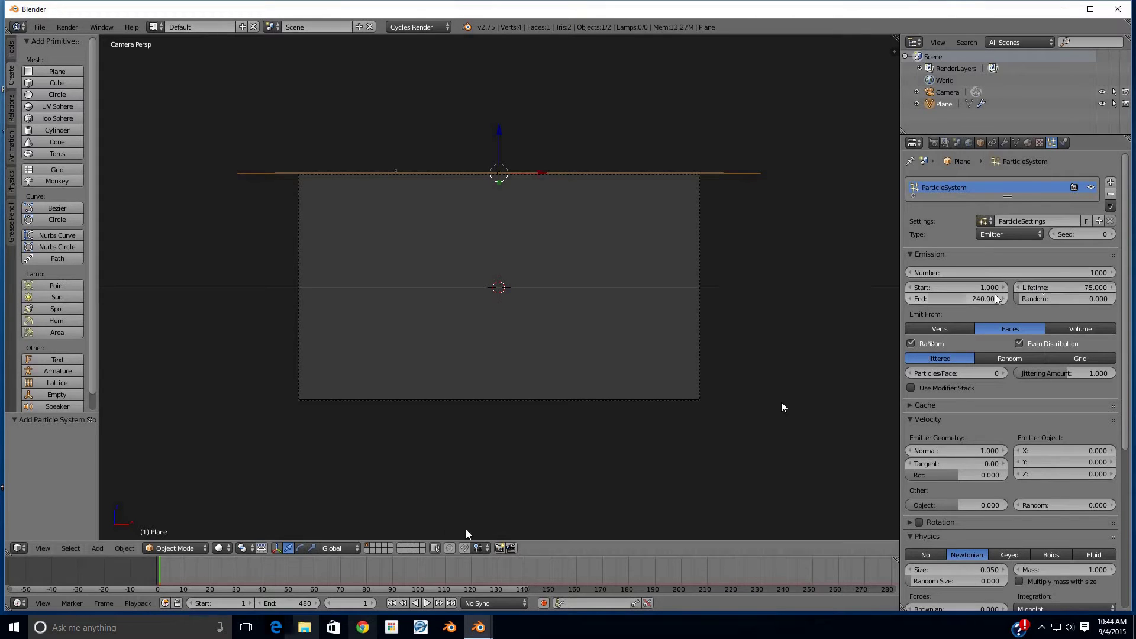
# - Play the animation to preview the particles falling from the plane, and return to the first frame
pyautogui.click(428, 603)
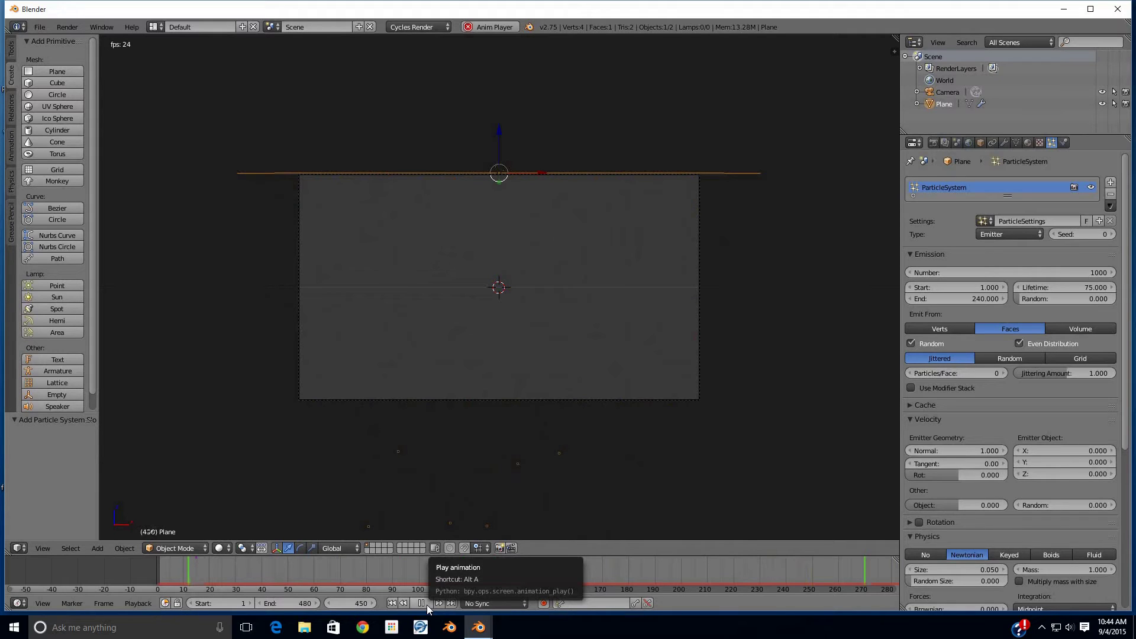
pyautogui.click(422, 603)
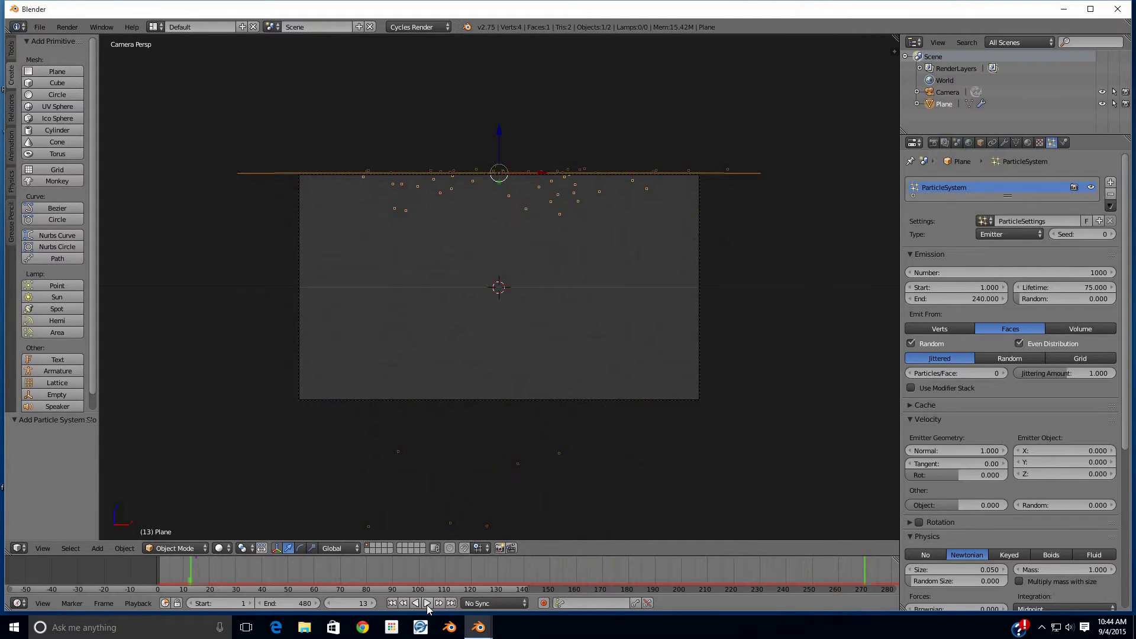
pyautogui.click(392, 603)
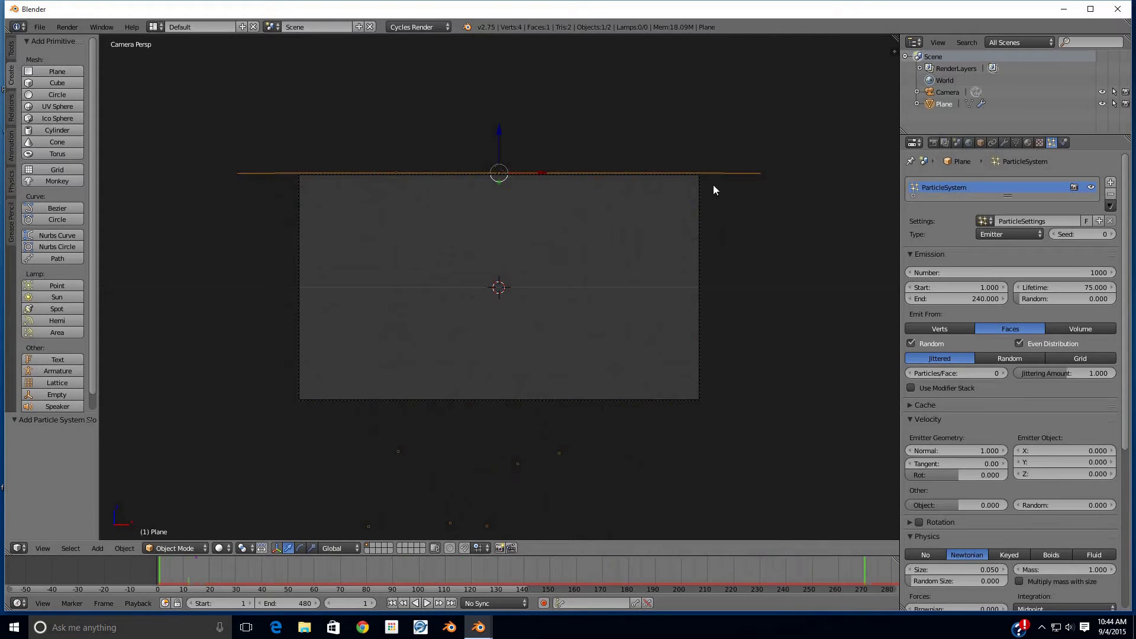
# - Set the particle system's render type to Object
pyautogui.scroll(-2, 1054, 491)
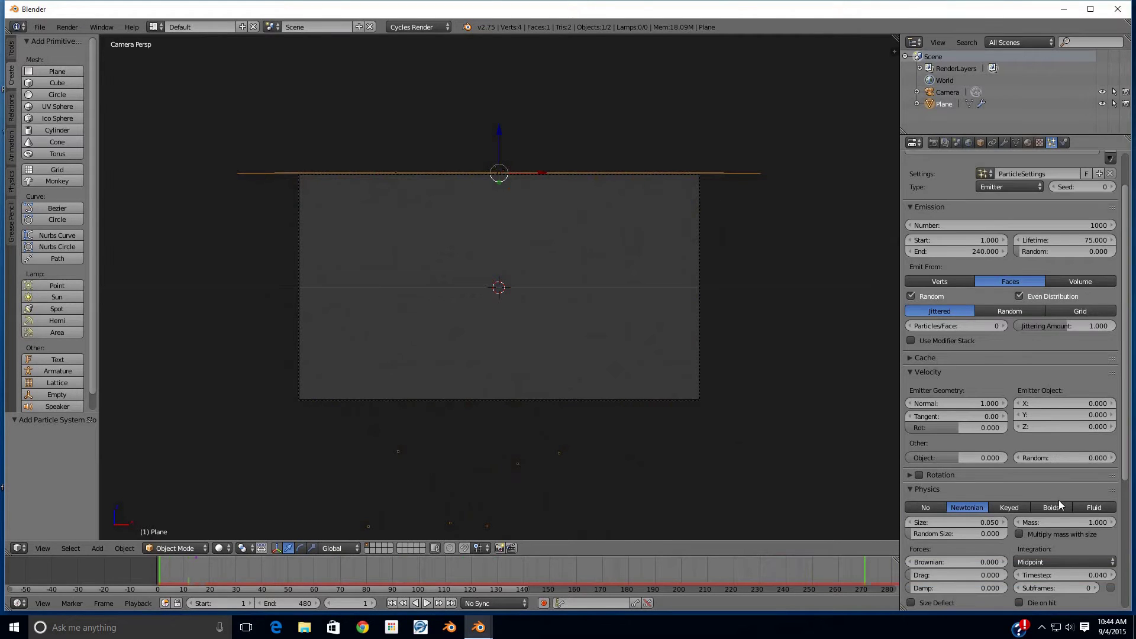
pyautogui.scroll(-8, 1057, 500)
pyautogui.click(1042, 492)
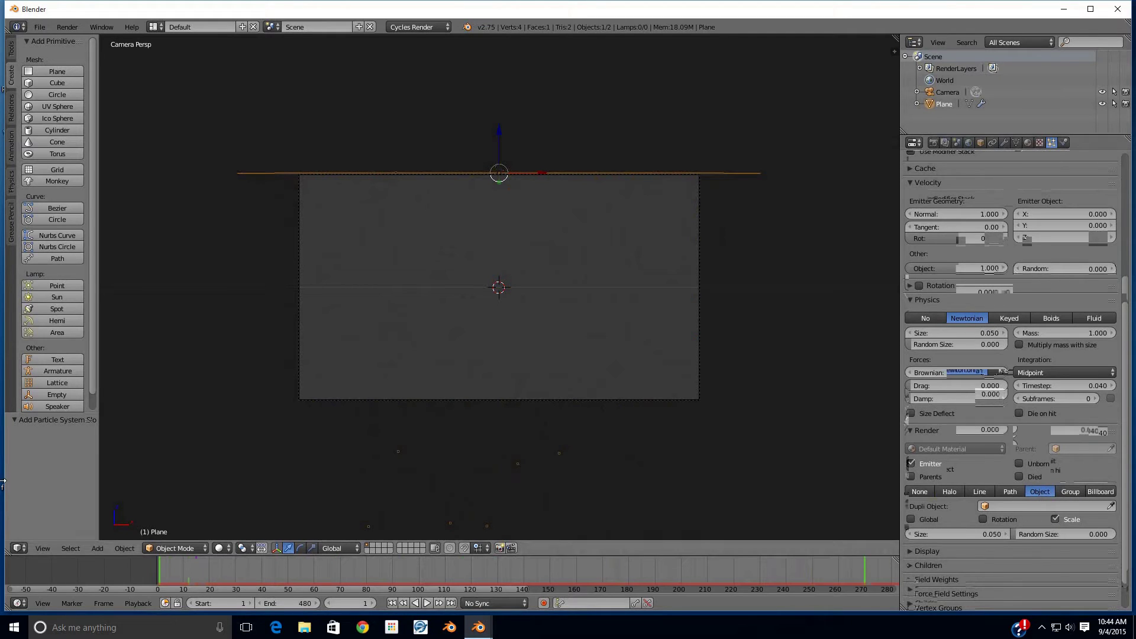
# - Add a cube, move it about 5.74 units along negative X outside the camera frame, and scale it to 0.1
pyautogui.click(45, 83)
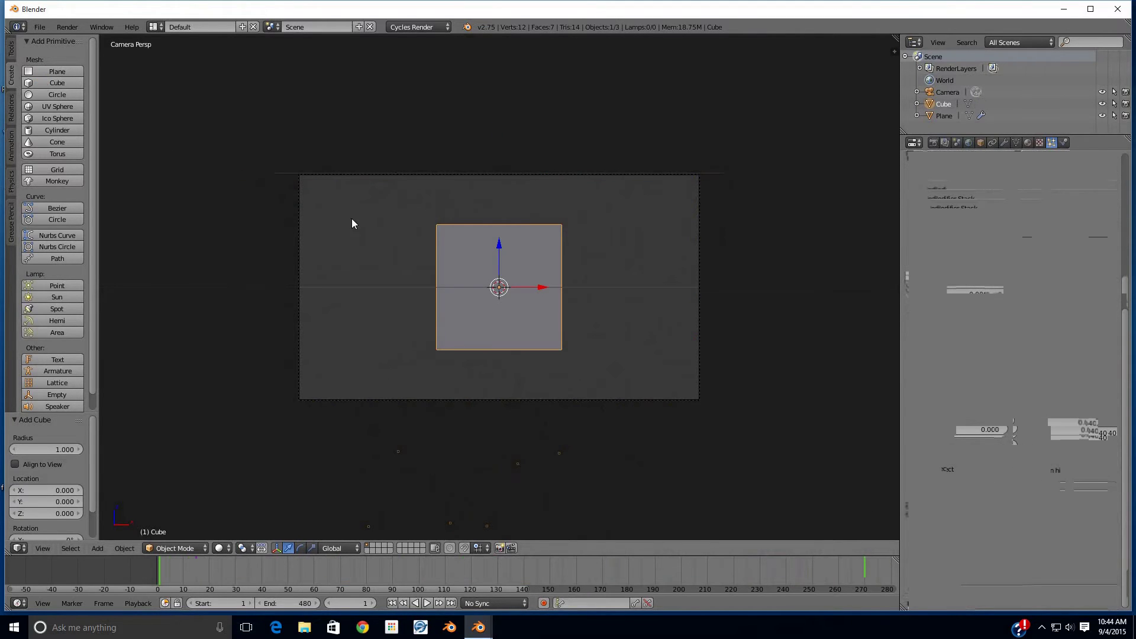
pyautogui.moveTo(545, 288); pyautogui.dragTo(230, 279)
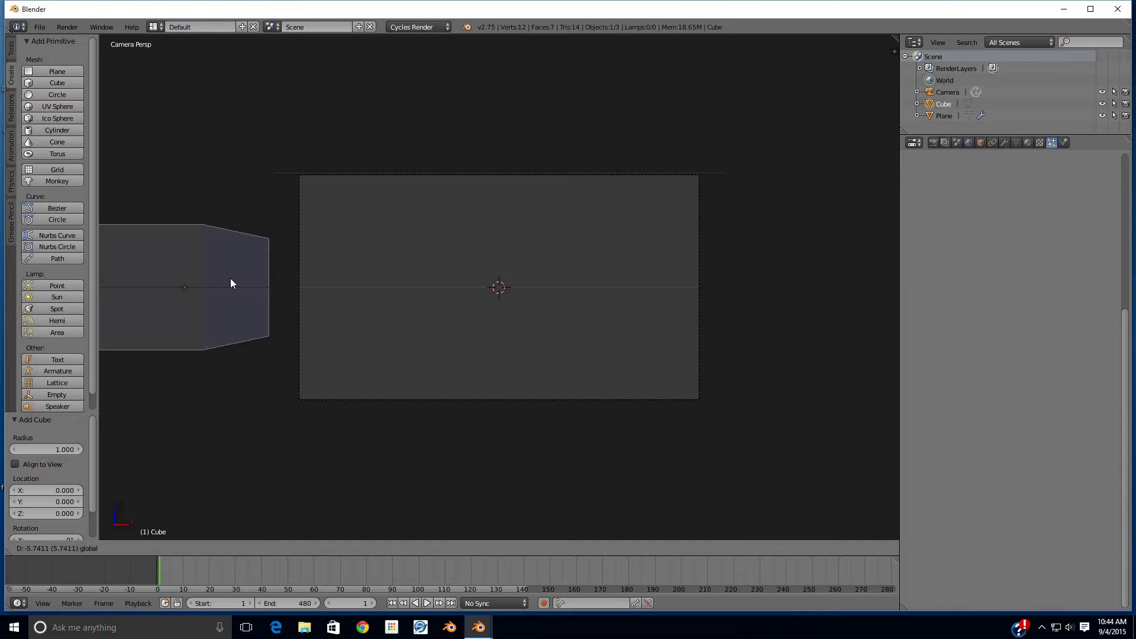
pyautogui.press('s')
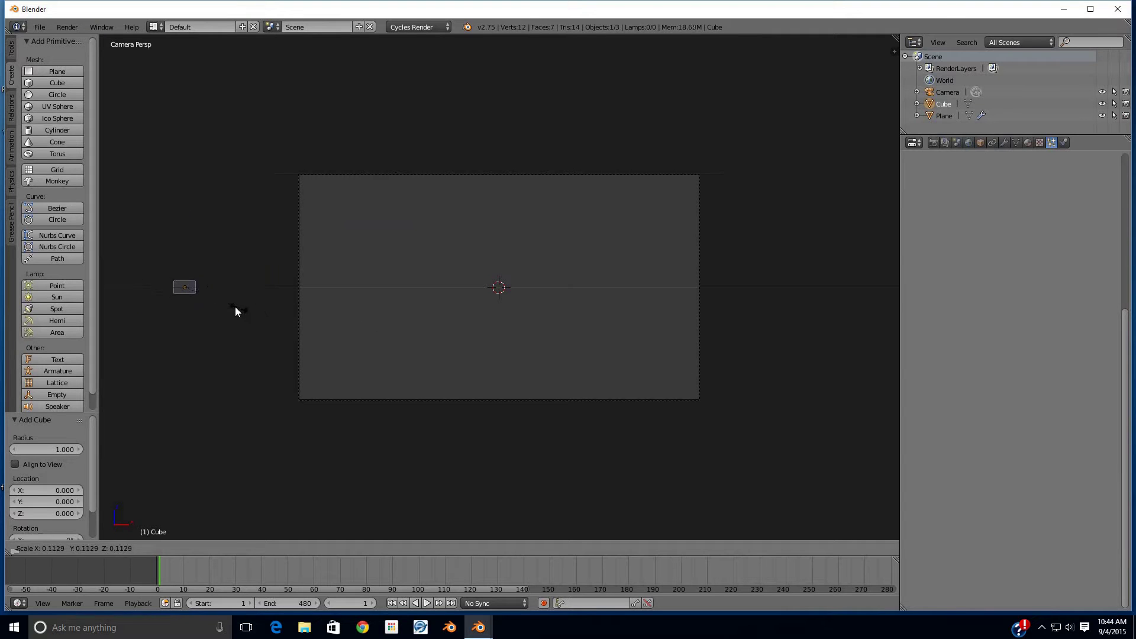
pyautogui.click(235, 306)
# - Select the plane and assign the Cube as the dupli object of its particle system
pyautogui.rightClick(544, 170)
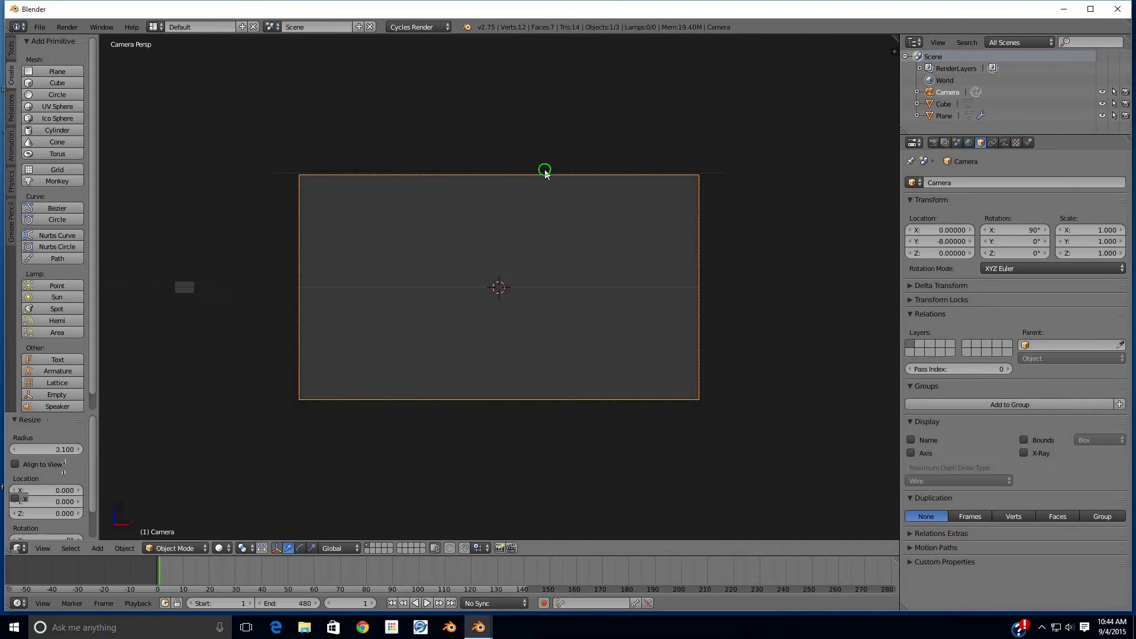
pyautogui.rightClick(711, 171)
pyautogui.click(1067, 506)
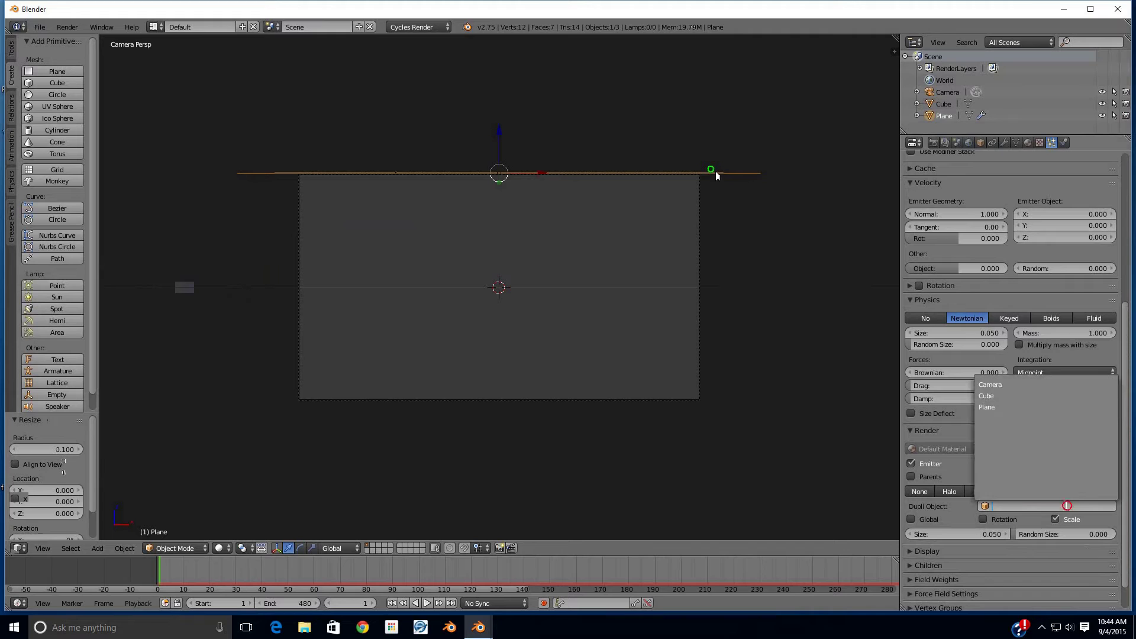
pyautogui.click(1033, 397)
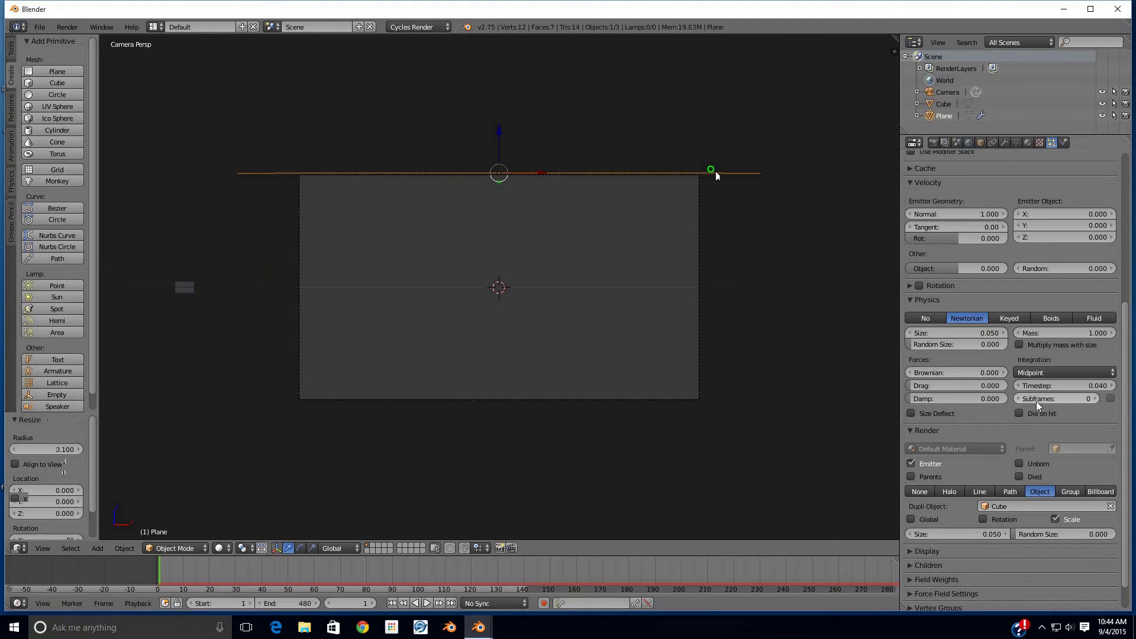
# - Set the particle size to 0.350 and preview the falling cubes by replaying the animation, returning to the first frame
pyautogui.click(426, 602)
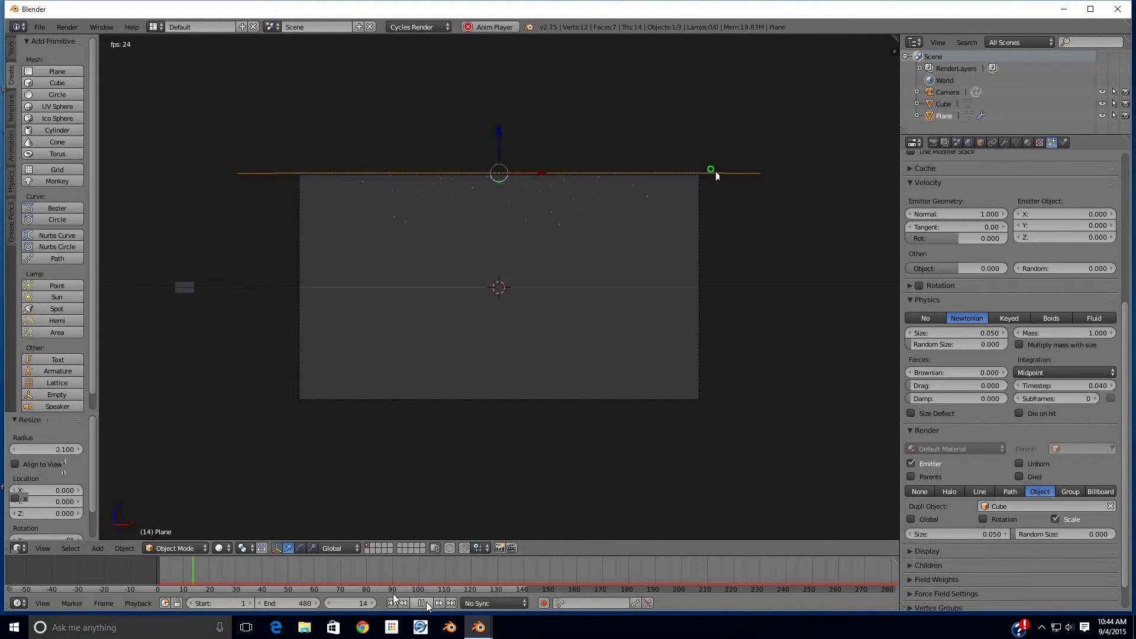
pyautogui.moveTo(967, 534)
pyautogui.mouseDown()
pyautogui.moveTo(983, 534)
pyautogui.moveTo(968, 534)
pyautogui.mouseUp()
pyautogui.click(392, 603)
pyautogui.click(427, 603)
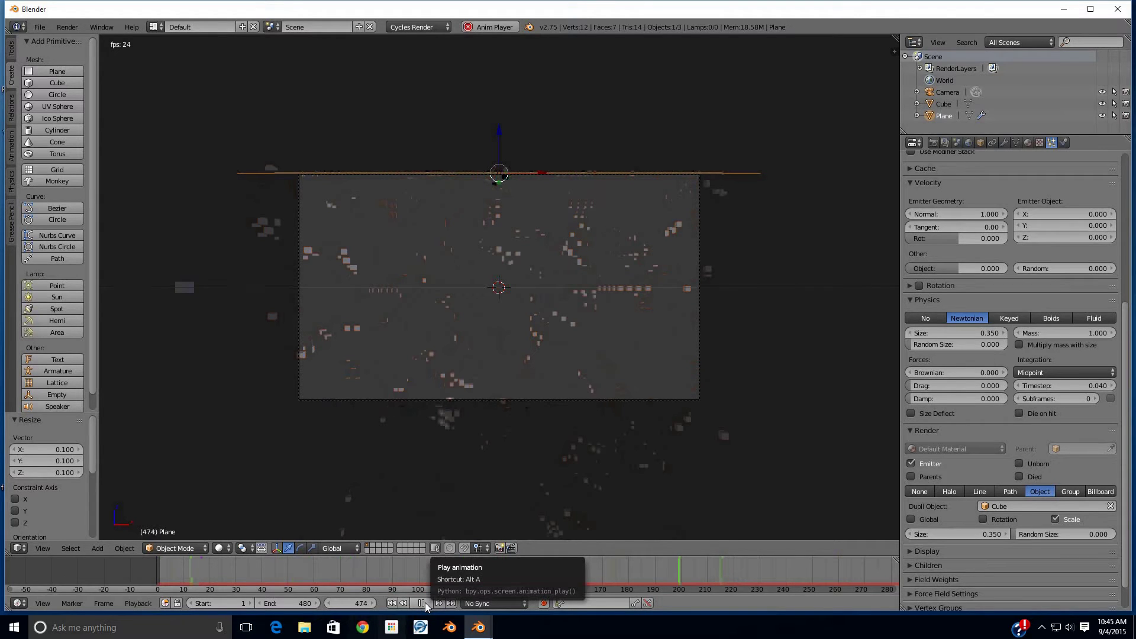
pyautogui.click(424, 603)
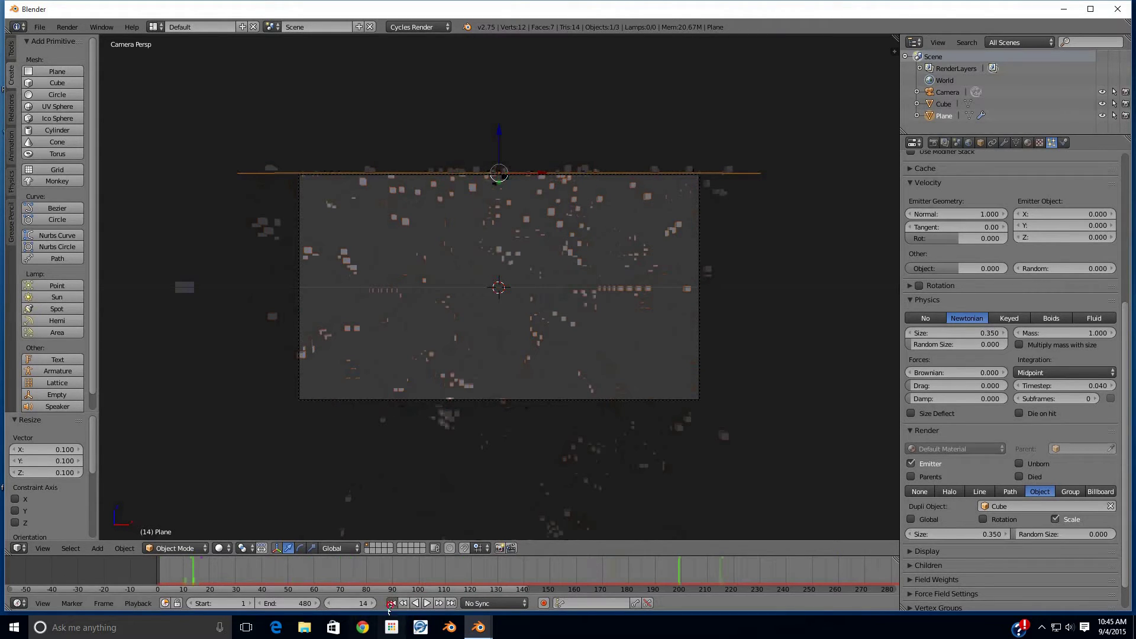
pyautogui.click(392, 603)
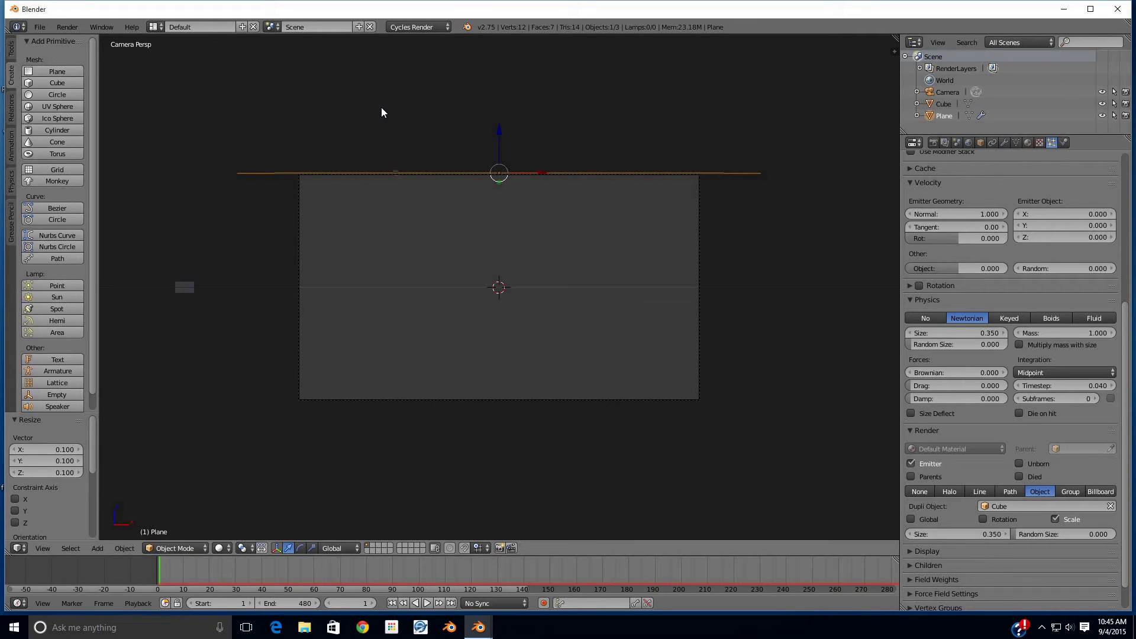
# - Add a second particle system to the plane that uses an independent copy of the first system's ParticleSettings
pyautogui.scroll(10, 1006, 323)
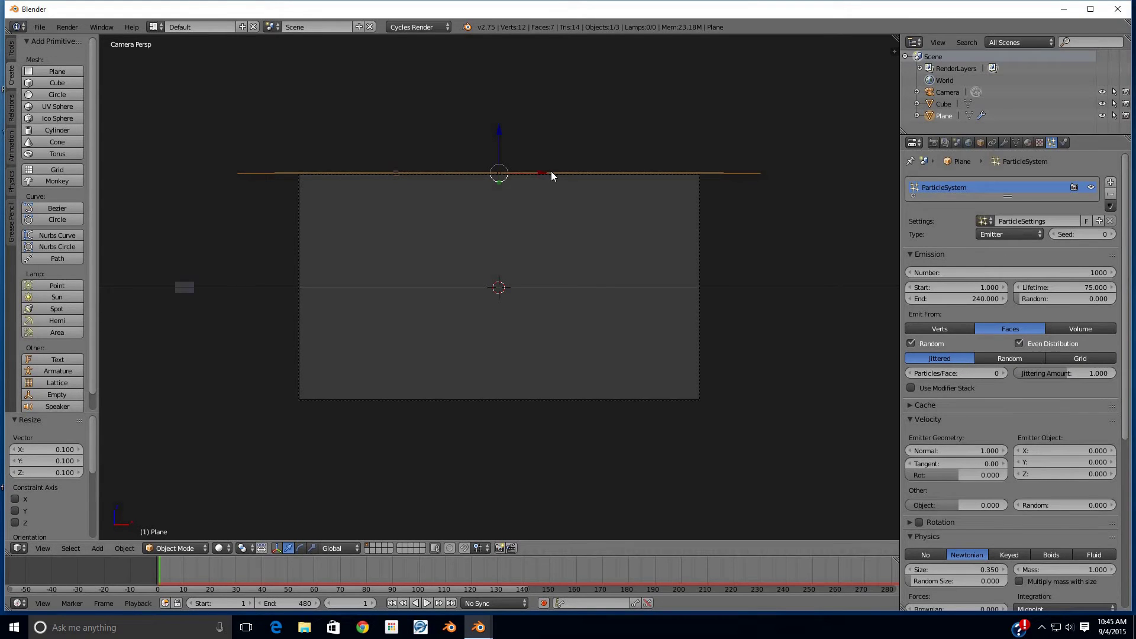
pyautogui.click(1110, 184)
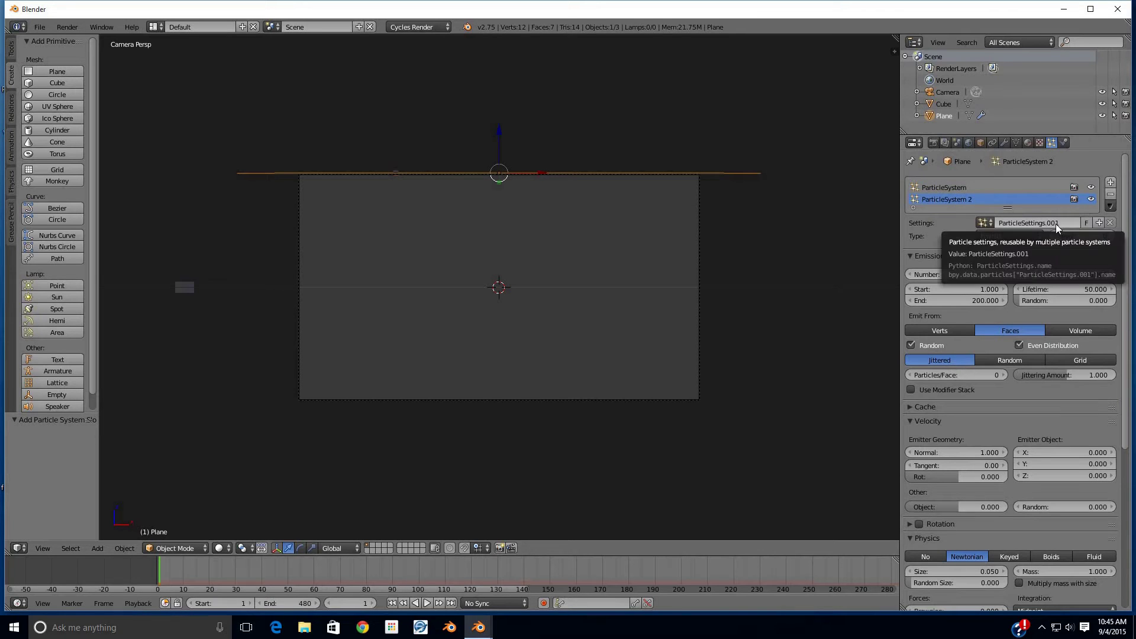
pyautogui.click(981, 221)
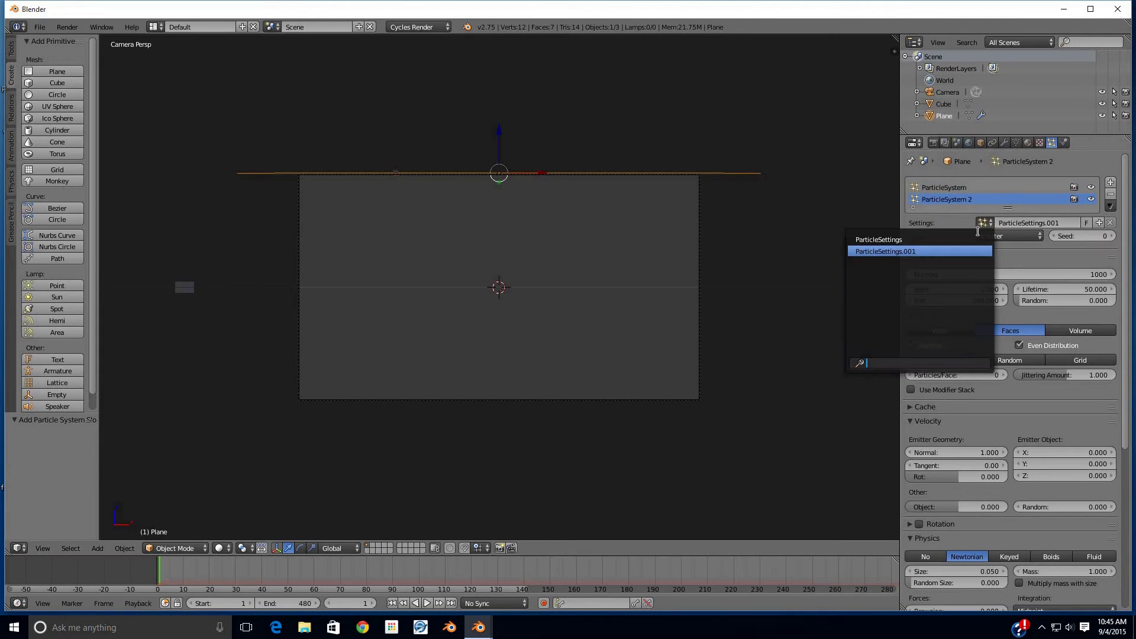
pyautogui.click(980, 239)
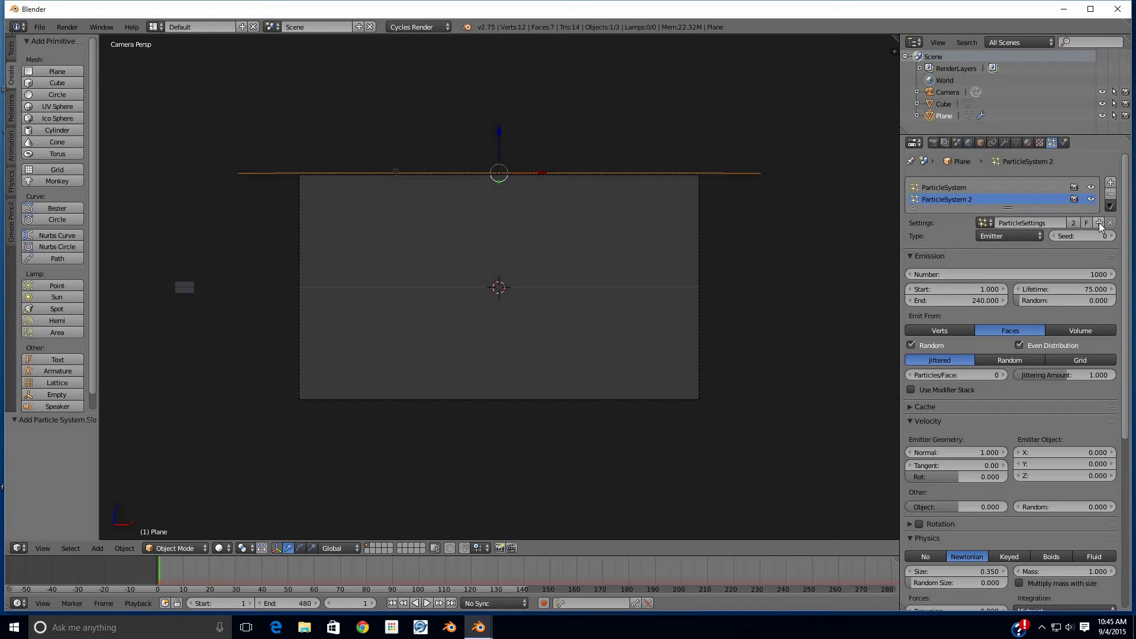
pyautogui.click(1099, 222)
pyautogui.click(983, 222)
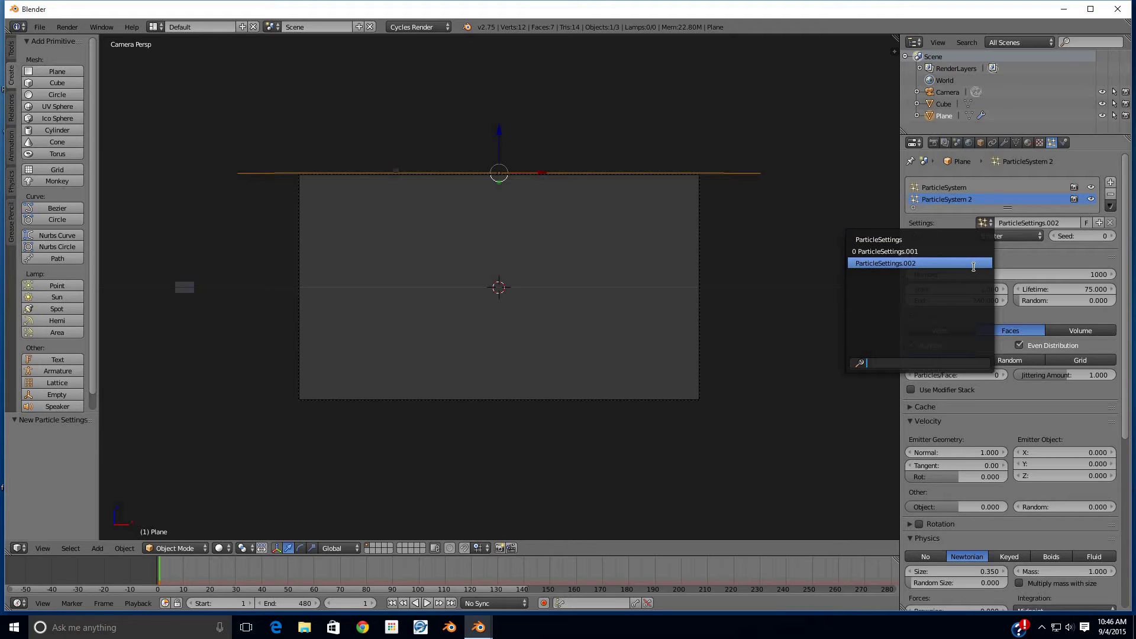
# - Set the plane's second particle system to start emitting at frame 241 and end at frame 480
pyautogui.doubleClick(957, 201)
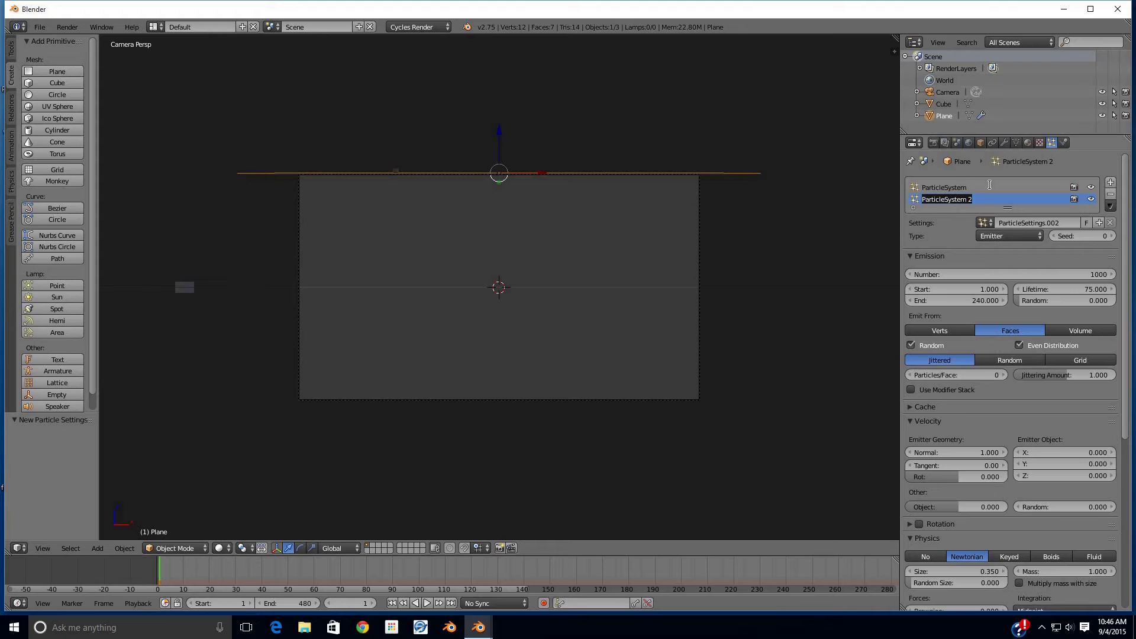
pyautogui.click(962, 187)
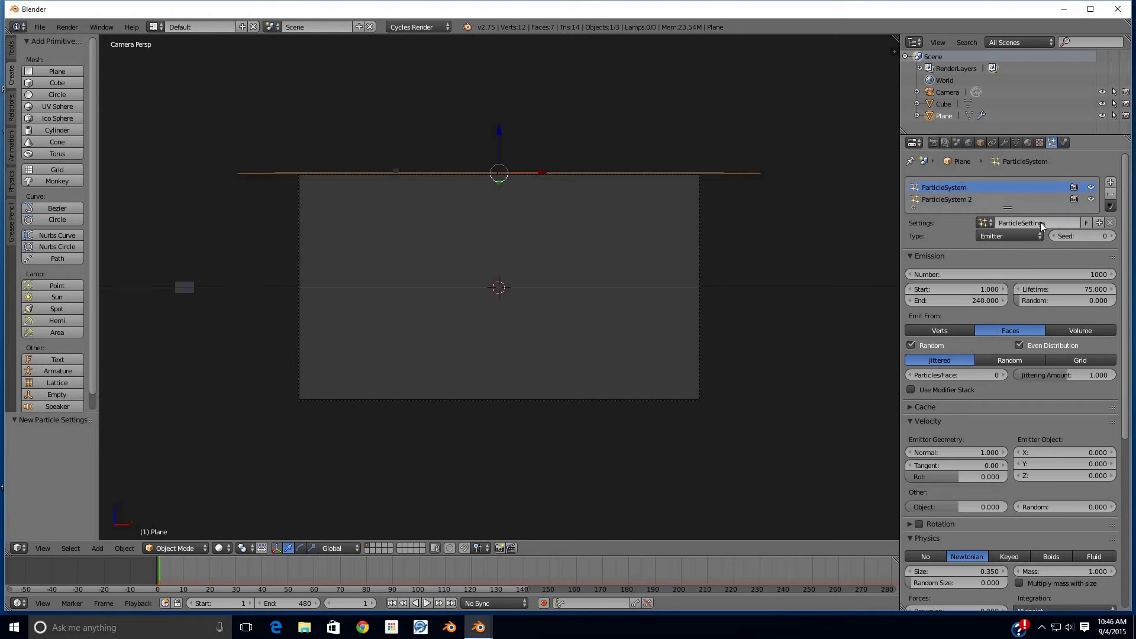
pyautogui.click(959, 202)
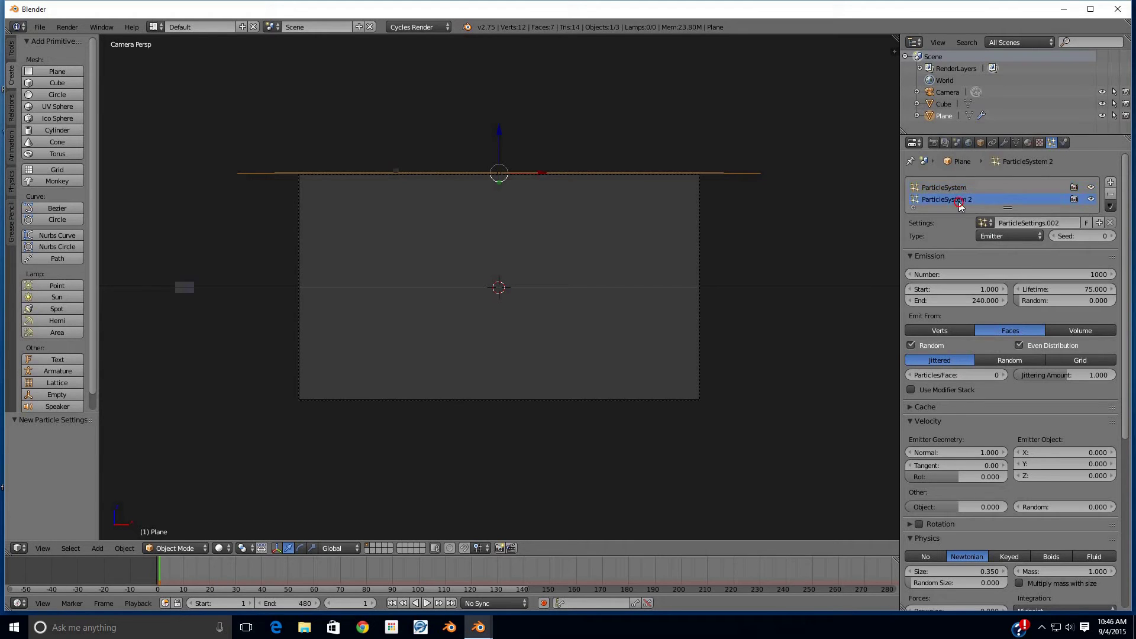
pyautogui.click(974, 288)
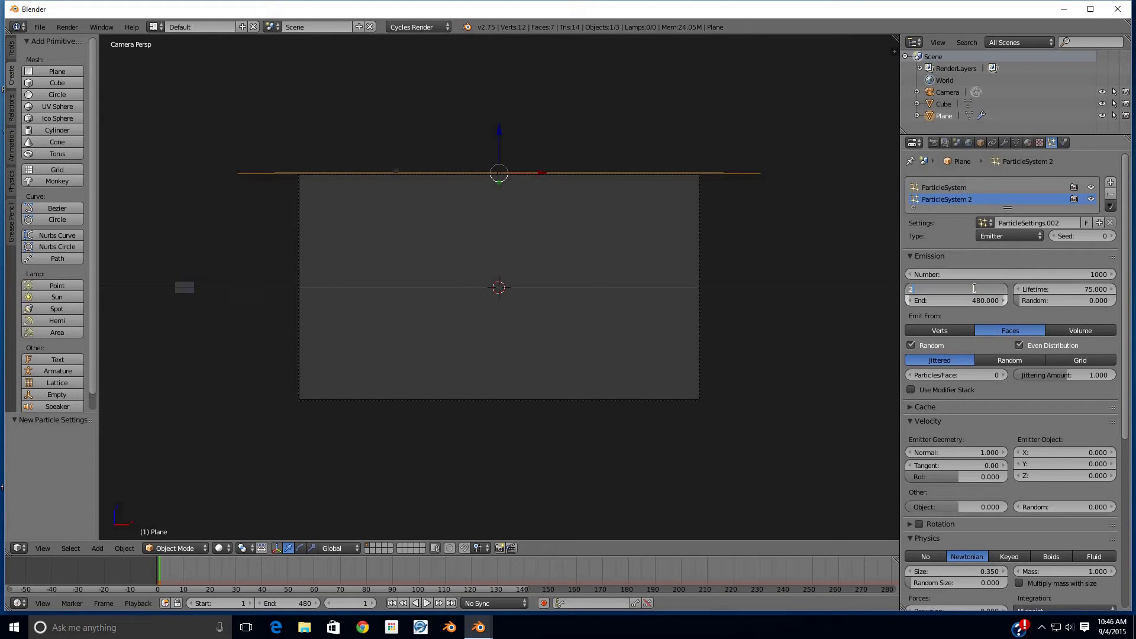
pyautogui.press('Return')
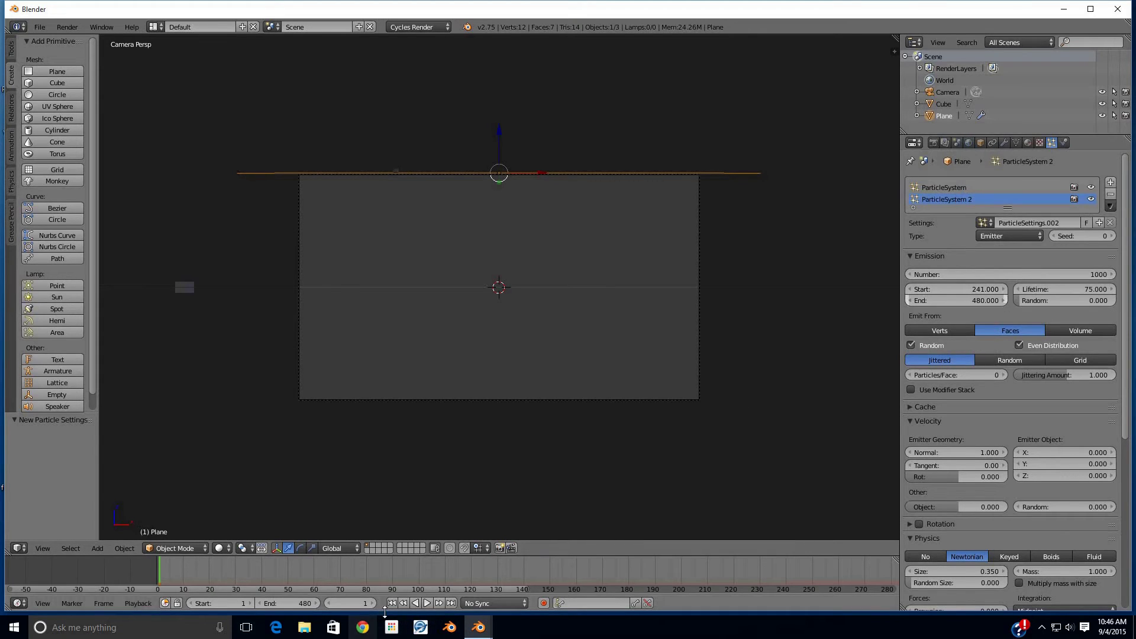
# - Play the animation through the changeover between the two particle systems and return to the first frame
pyautogui.click(427, 603)
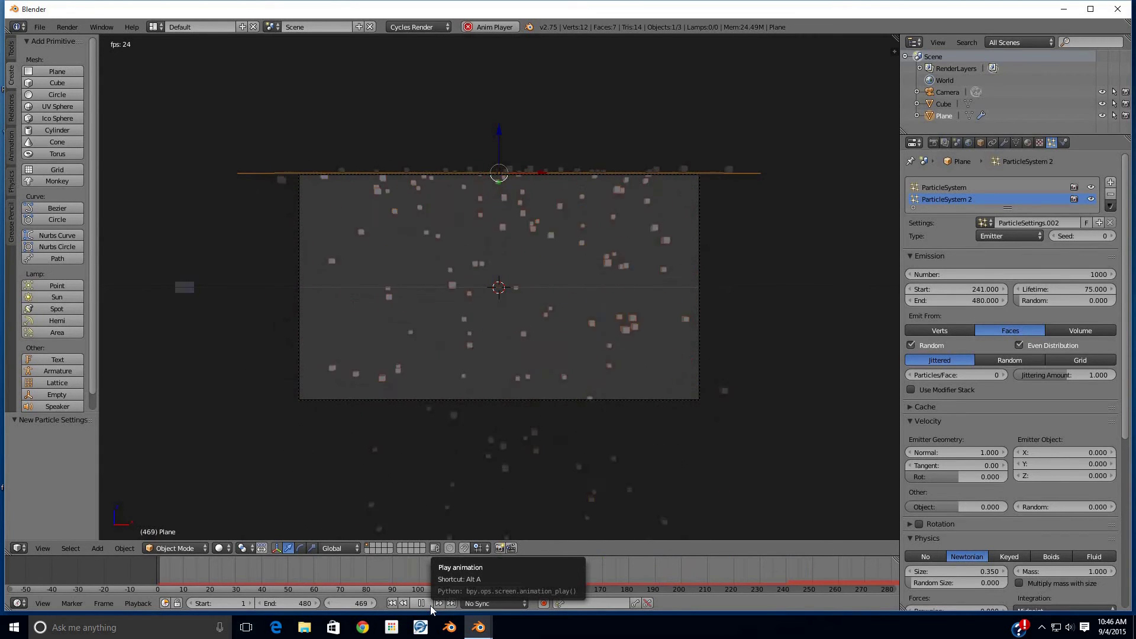
pyautogui.click(431, 606)
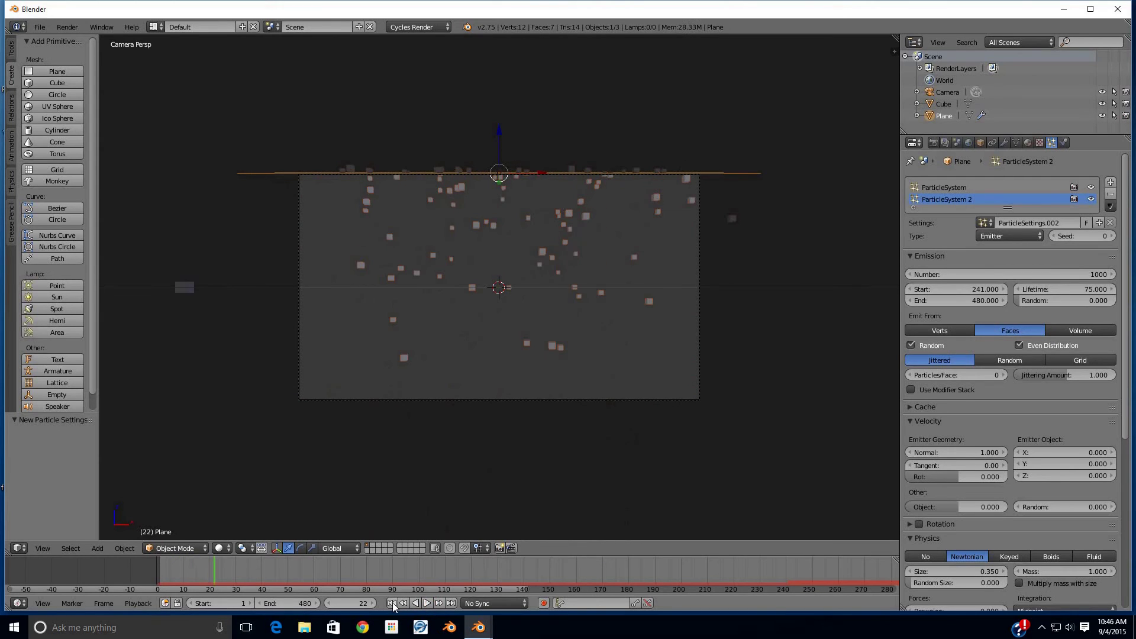
pyautogui.click(426, 604)
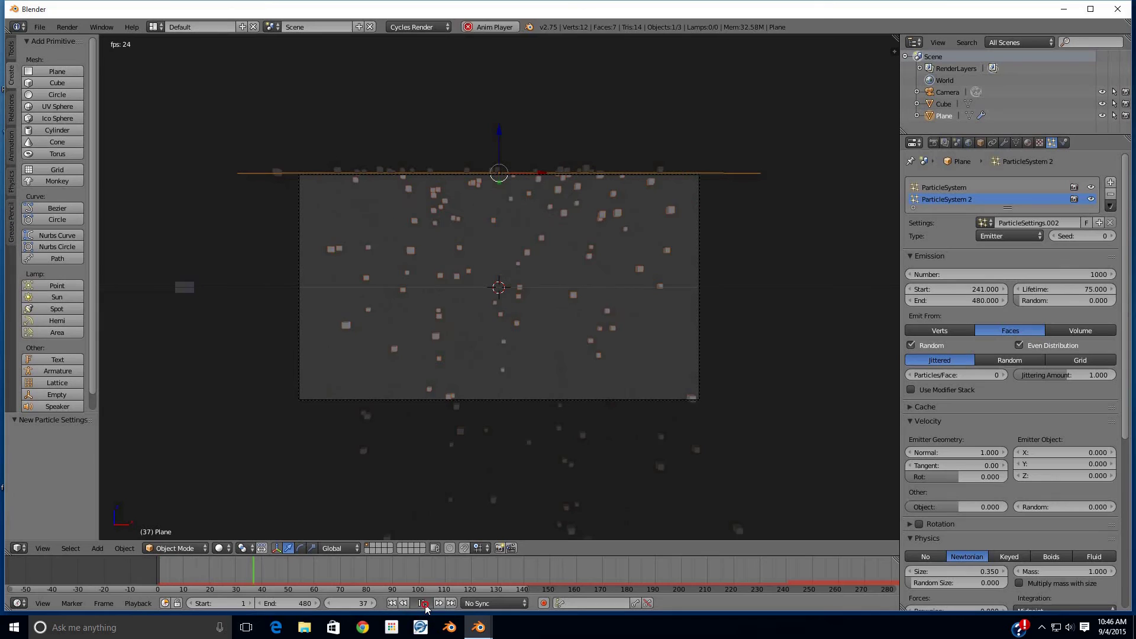
pyautogui.click(425, 604)
pyautogui.click(425, 603)
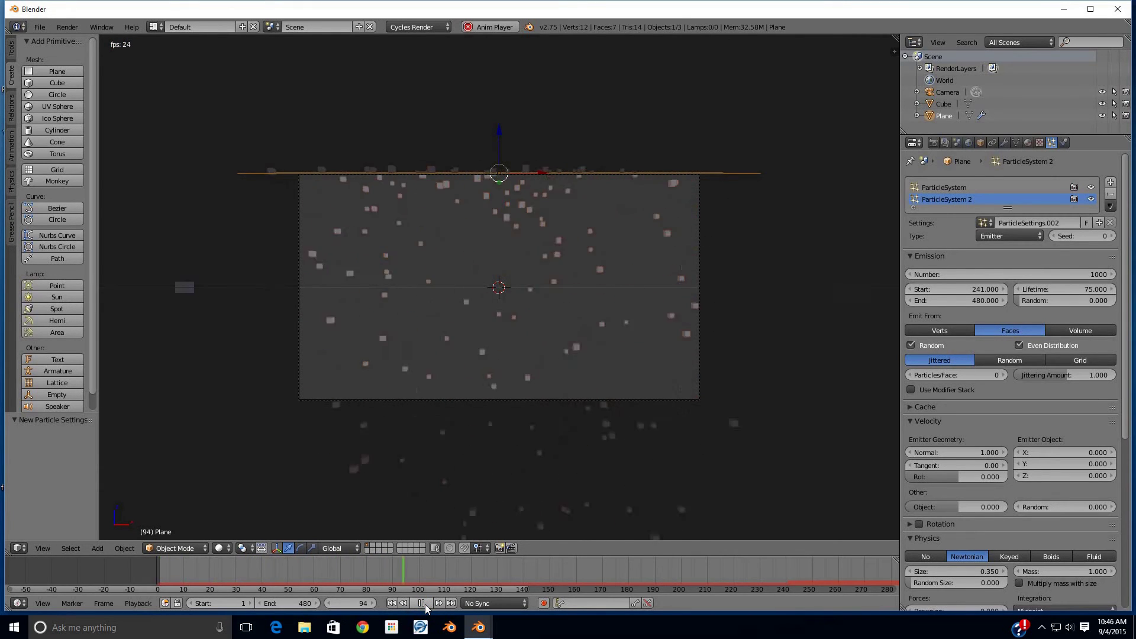
pyautogui.click(424, 604)
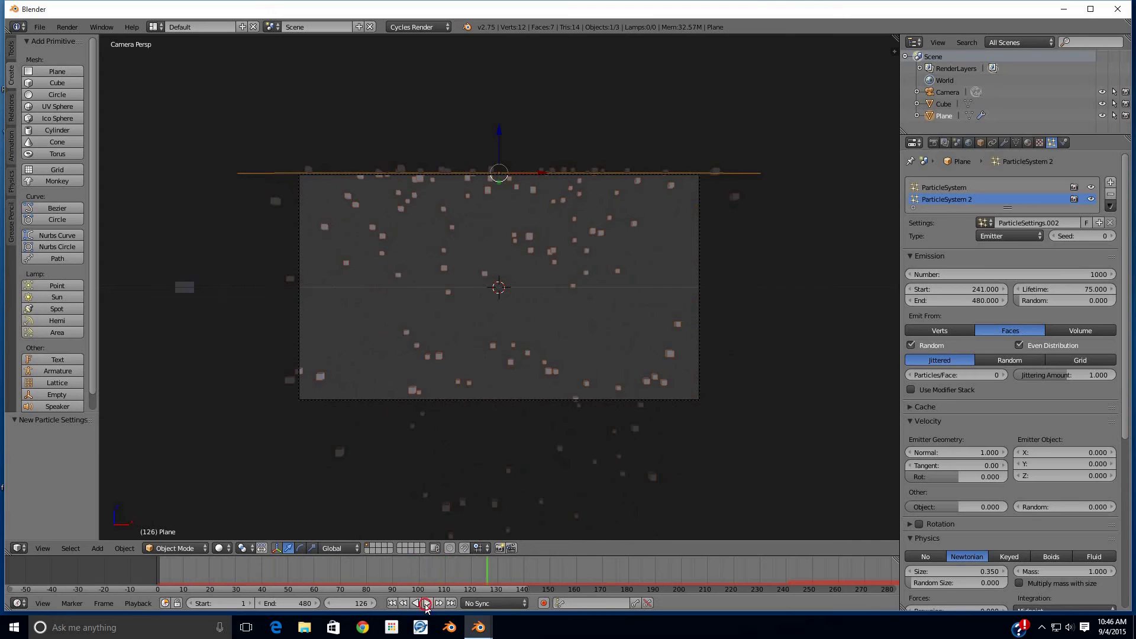
pyautogui.click(392, 603)
pyautogui.hotkey('alt', 'a')
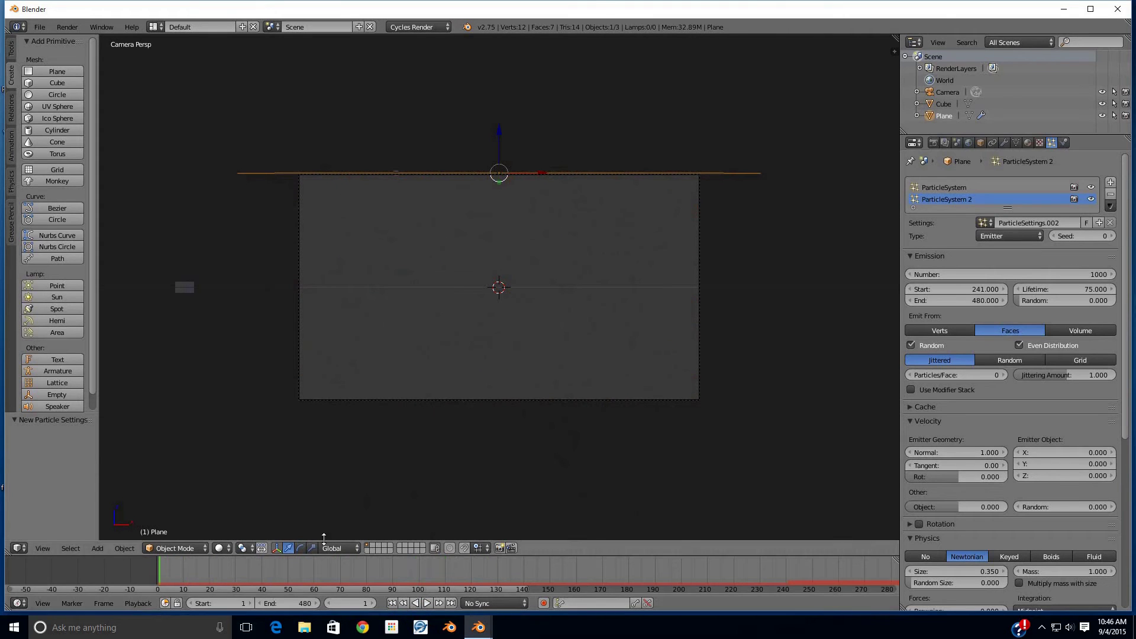
pyautogui.press('Escape')
# - Set the scene's frame range to start at 121 and end at 360, and go to its first frame
pyautogui.click(222, 605)
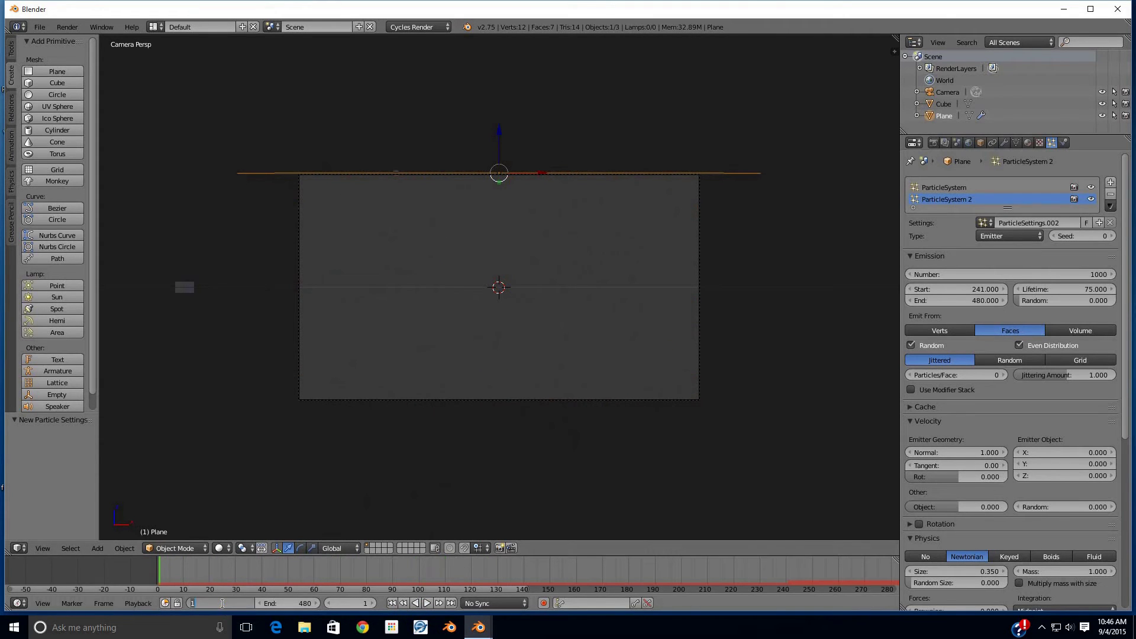
pyautogui.press('Return')
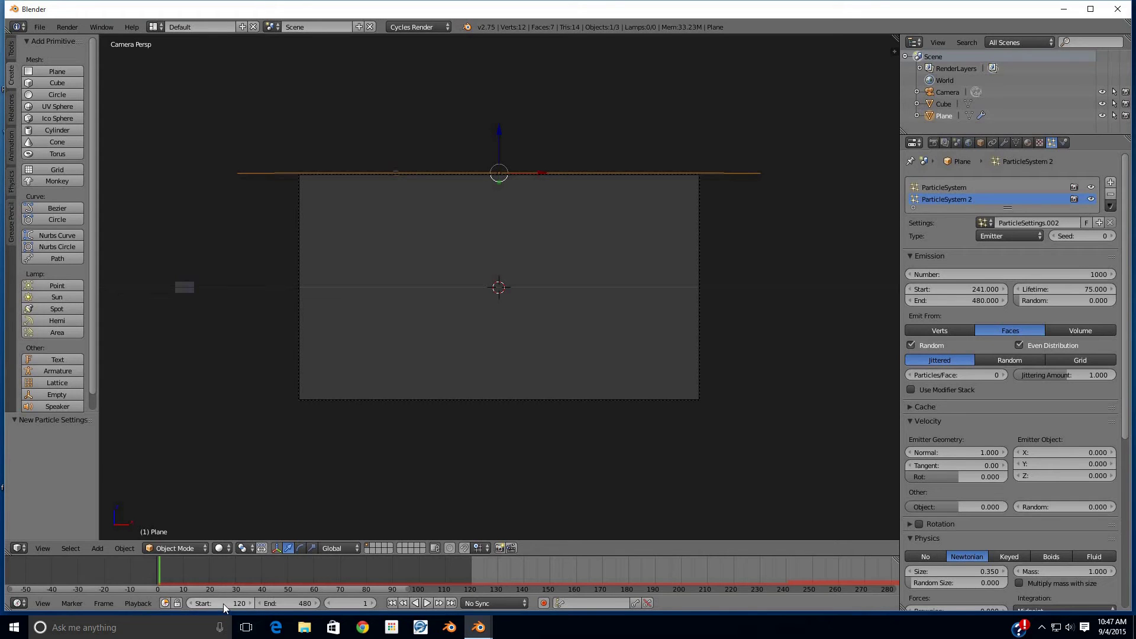
pyautogui.click(282, 604)
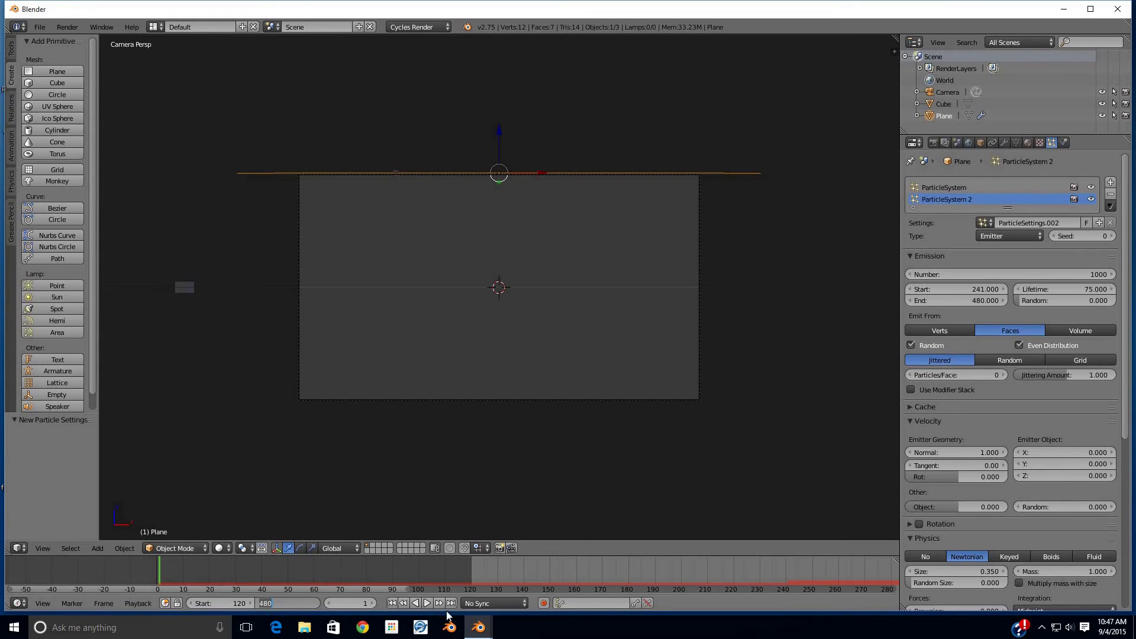
pyautogui.write('360')
pyautogui.press('Return')
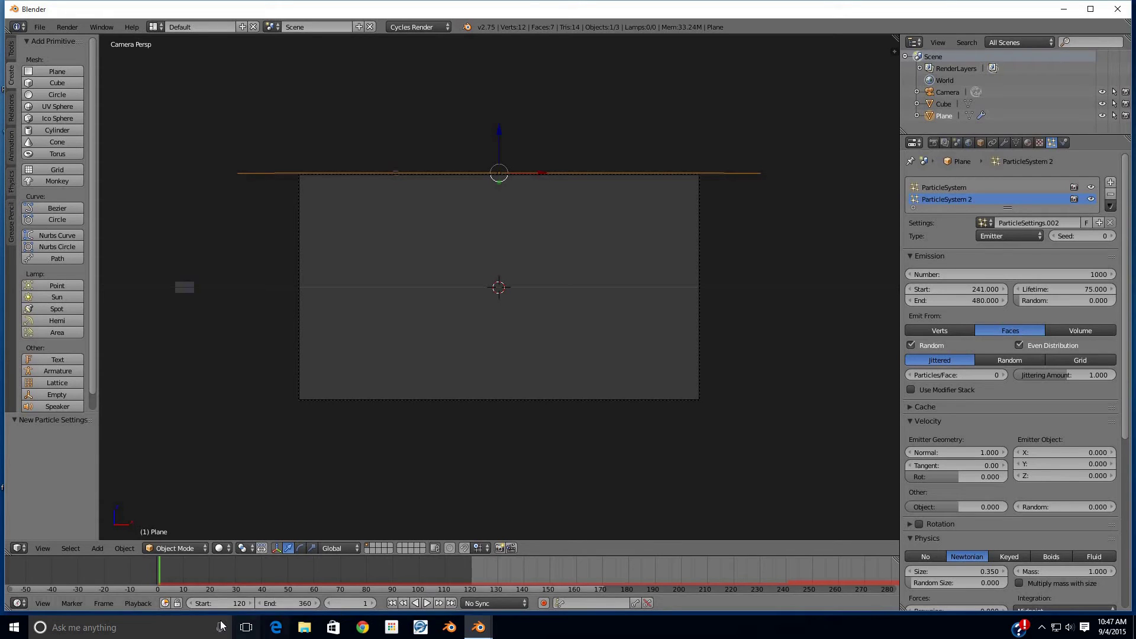
pyautogui.click(250, 604)
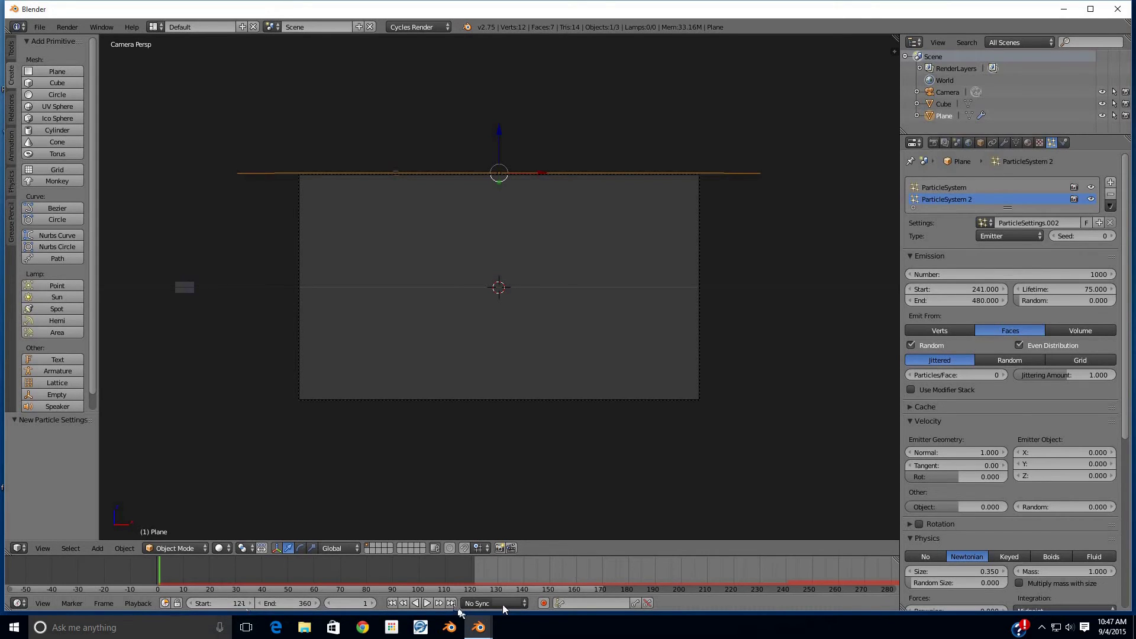
pyautogui.click(439, 603)
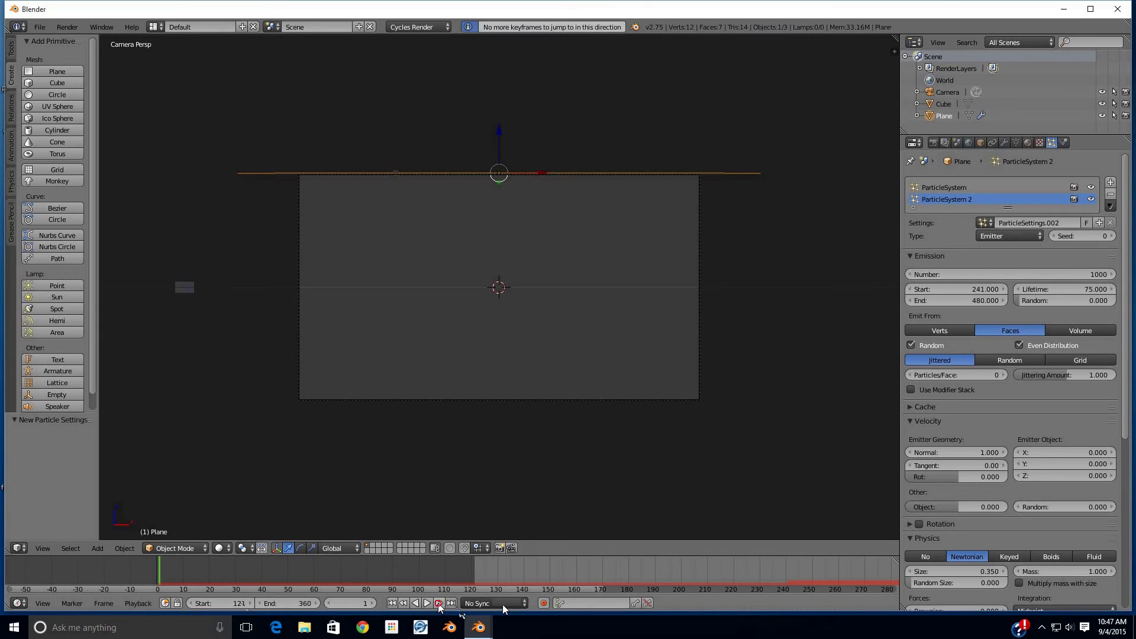
pyautogui.click(392, 603)
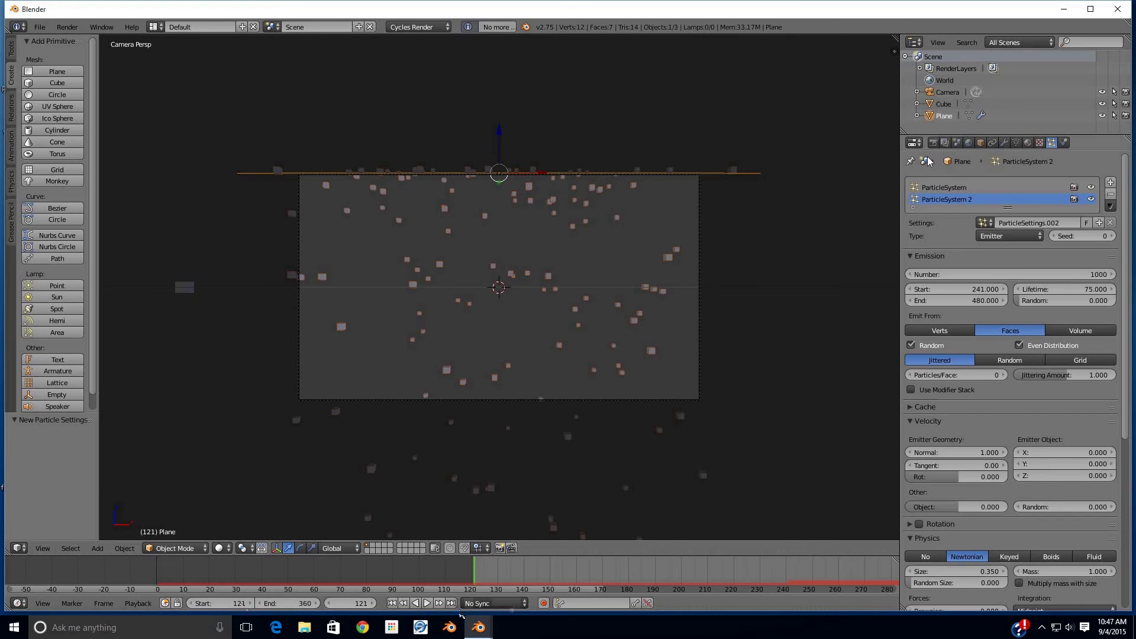
# - Set the world's surface color to black
pyautogui.click(933, 142)
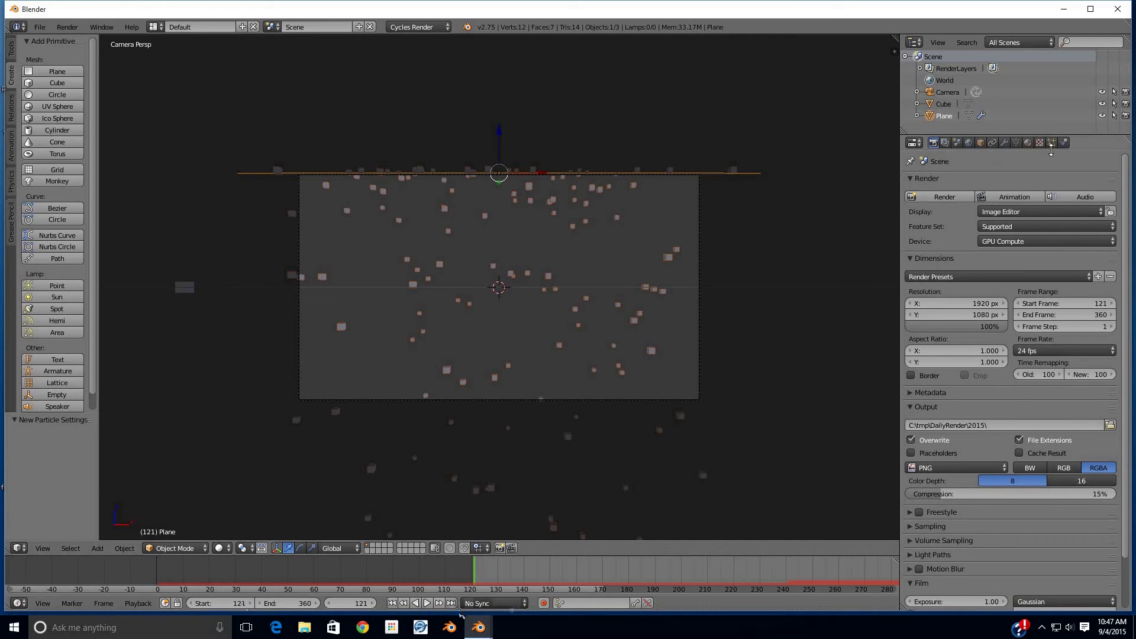
pyautogui.click(969, 143)
pyautogui.click(1068, 263)
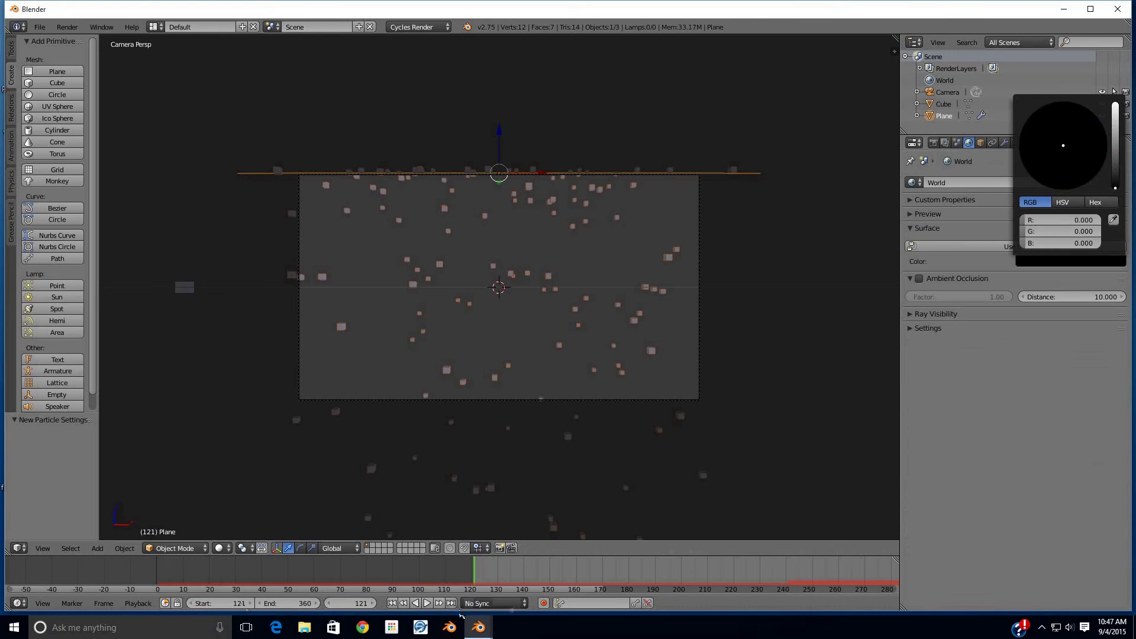
pyautogui.moveTo(1116, 107); pyautogui.dragTo(1115, 188)
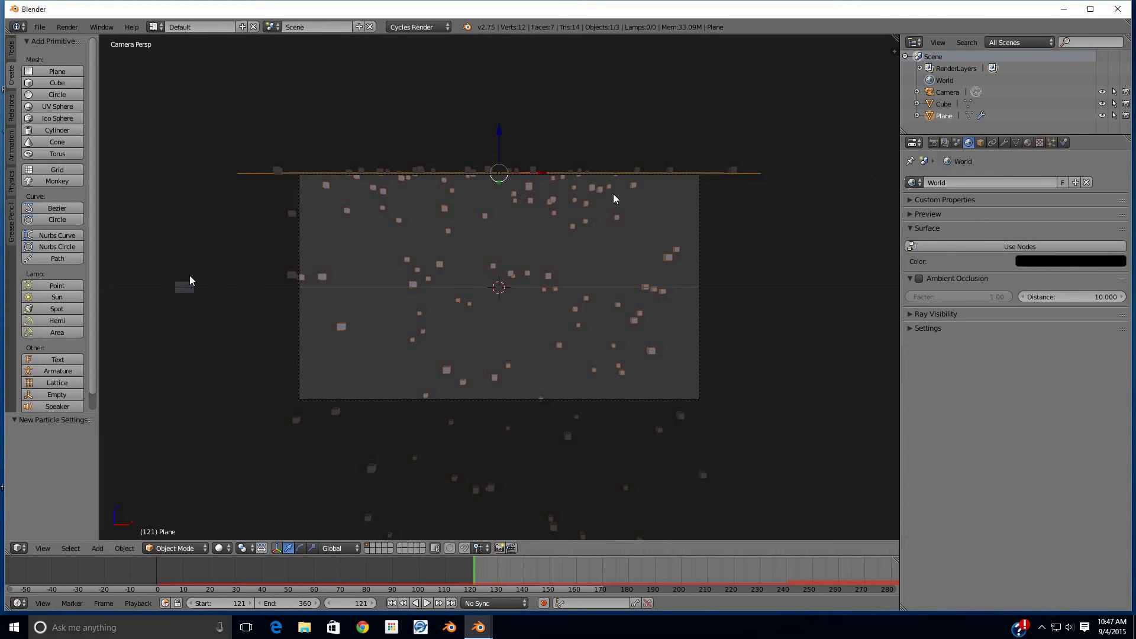
# - Select the small cube and give it a new material with an Emission surface shader
pyautogui.rightClick(190, 277)
pyautogui.click(1028, 143)
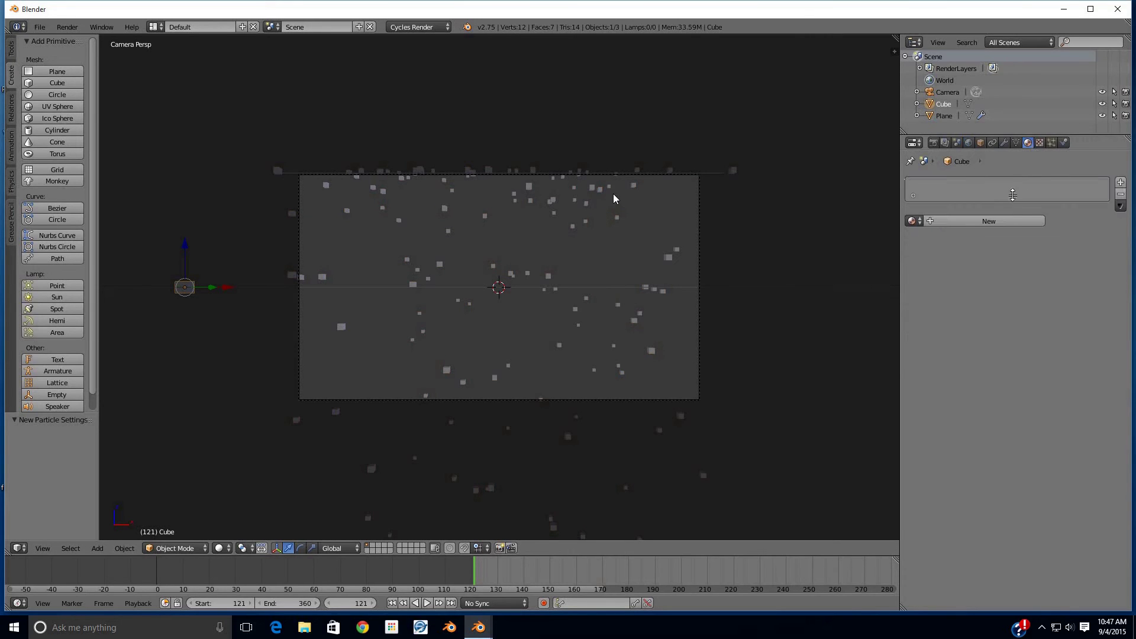
pyautogui.click(989, 220)
pyautogui.click(1055, 285)
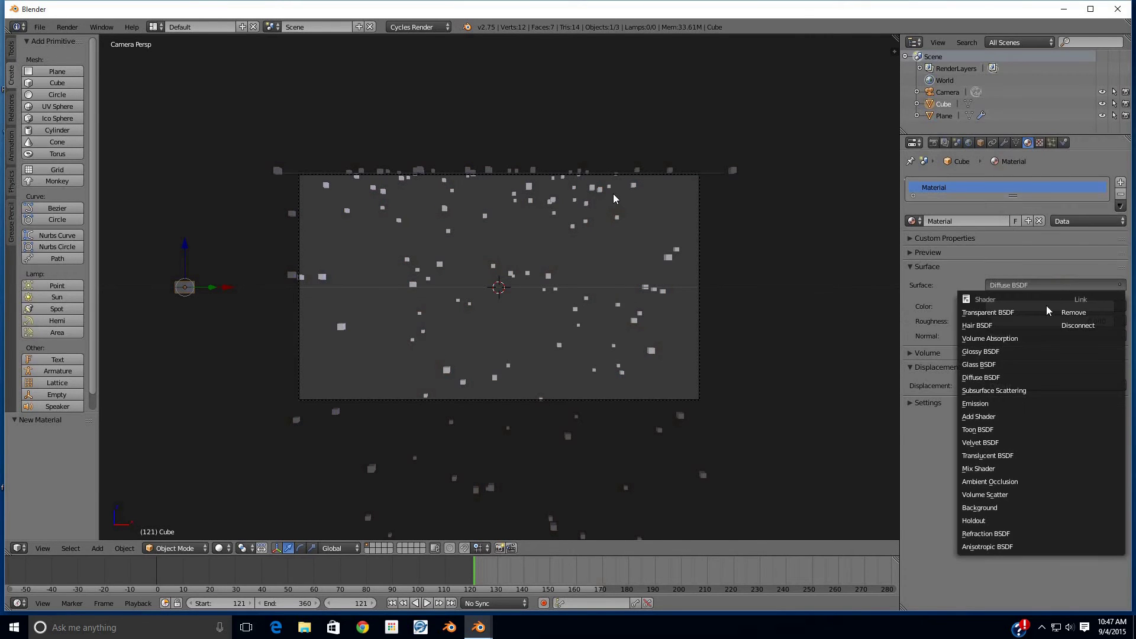
pyautogui.click(998, 404)
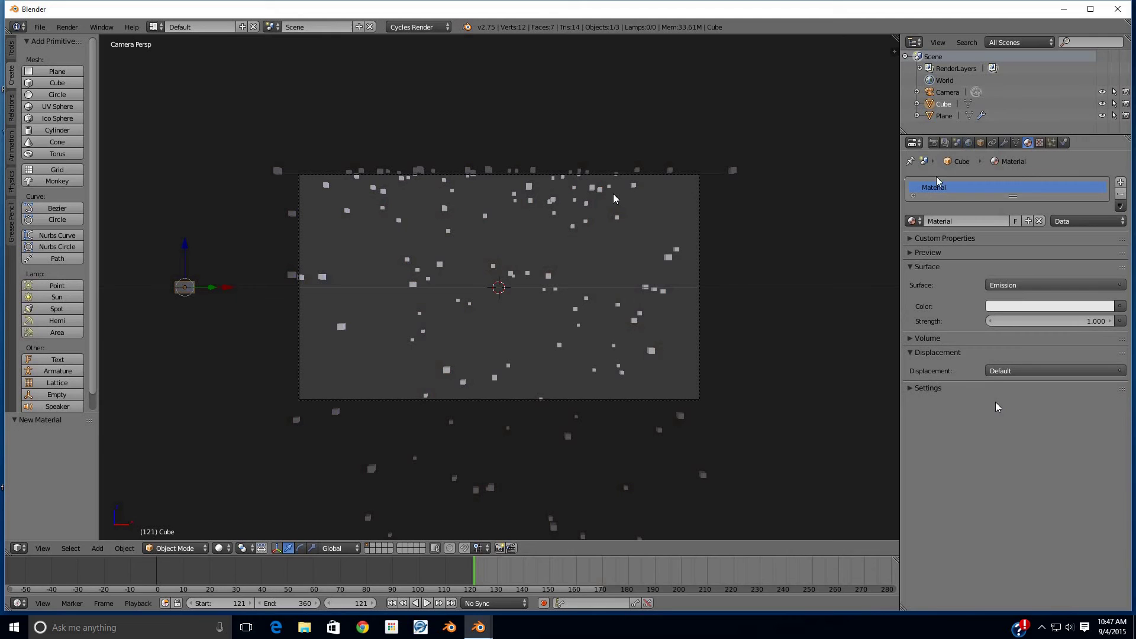
# - Render still images of the camera view to check the glowing cubes against the black background
pyautogui.click(934, 143)
pyautogui.click(945, 196)
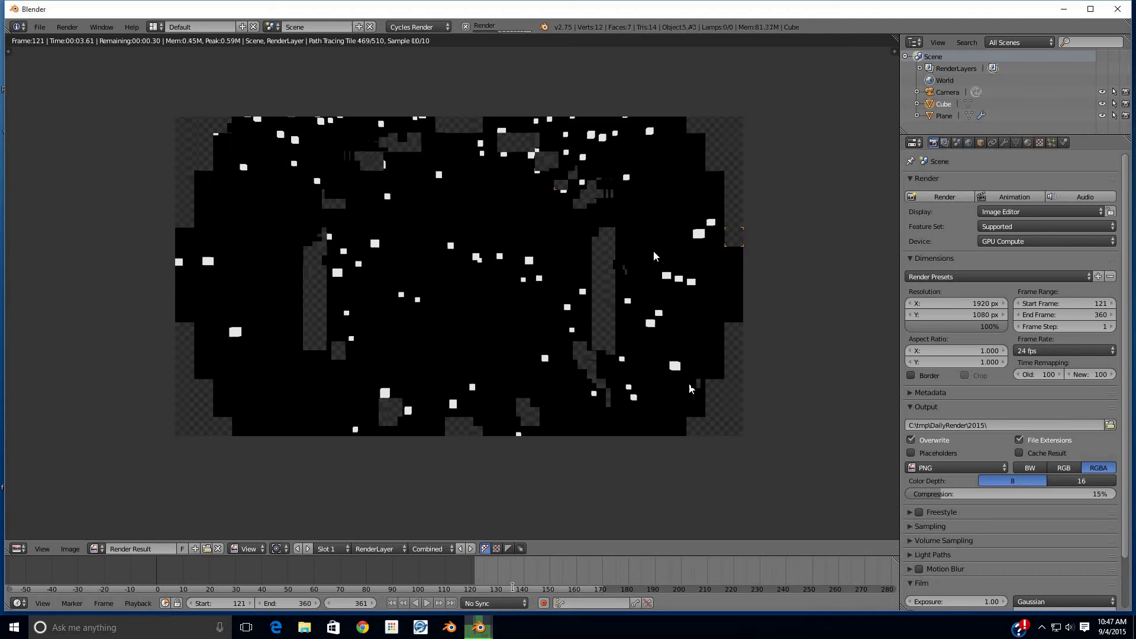
pyautogui.click(945, 196)
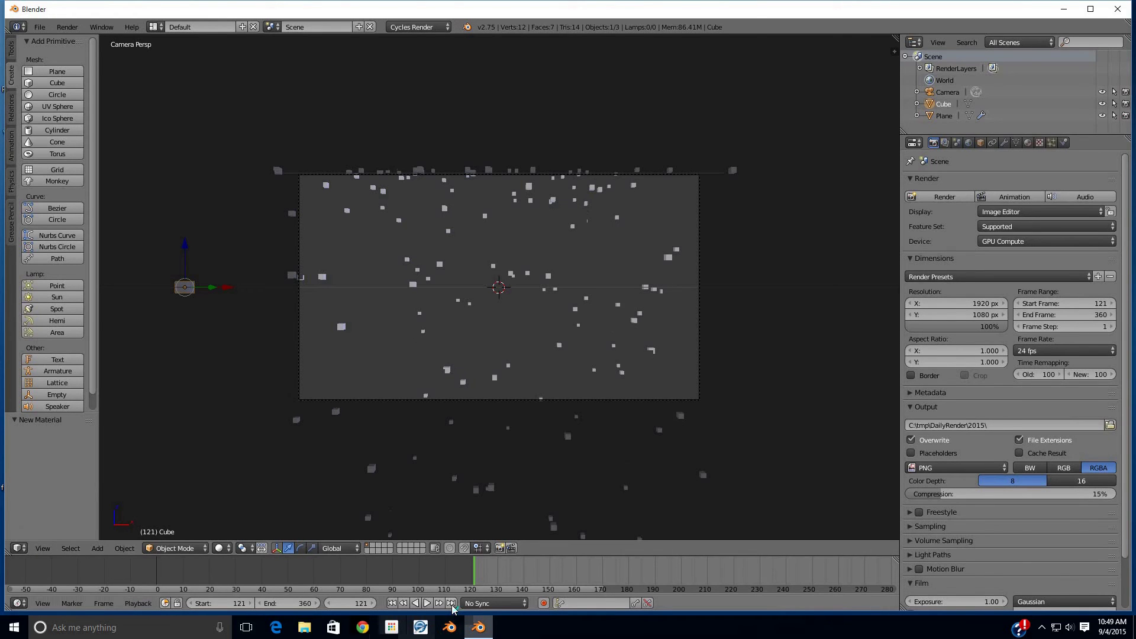
# - Step the current frame forward, return to the start of the frame range, and play the falling cubes
pyautogui.click(371, 604)
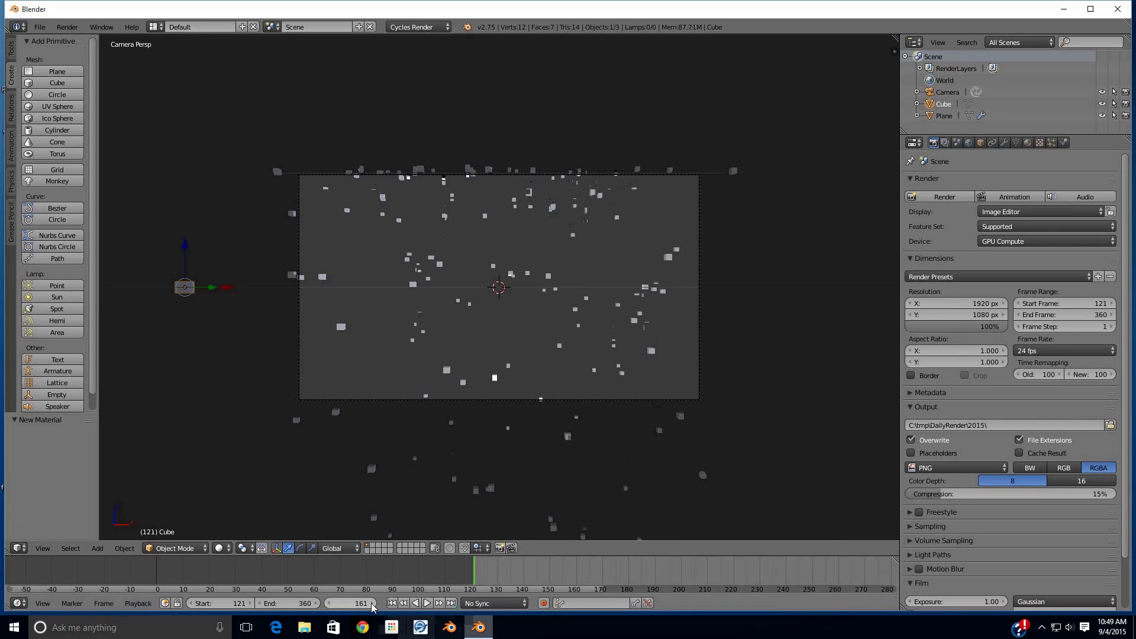
pyautogui.click(392, 603)
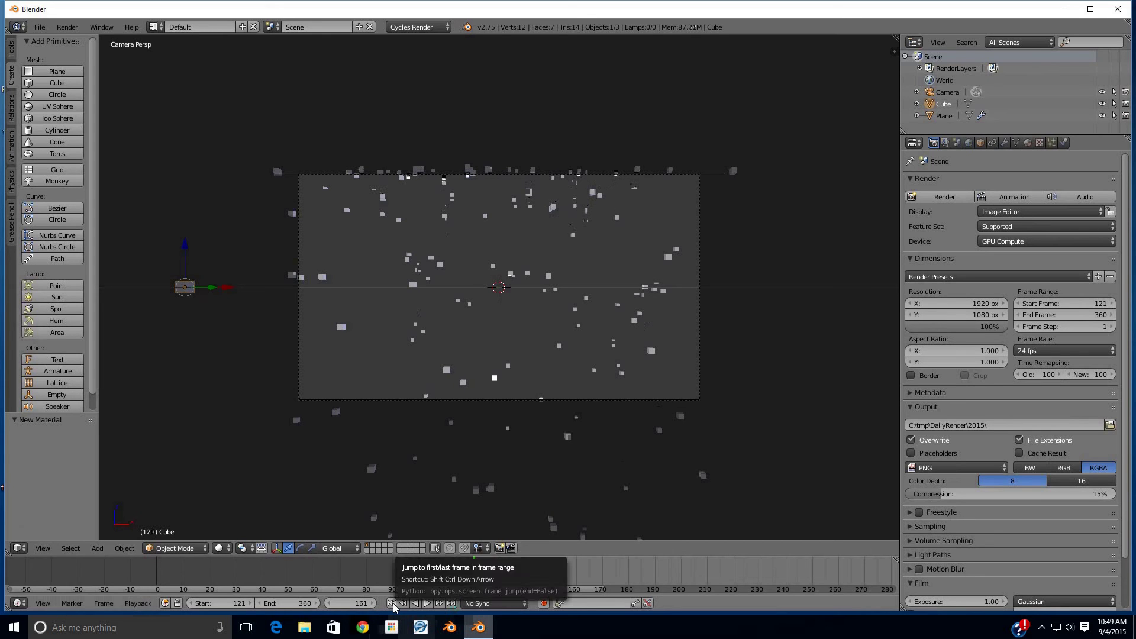
pyautogui.click(427, 603)
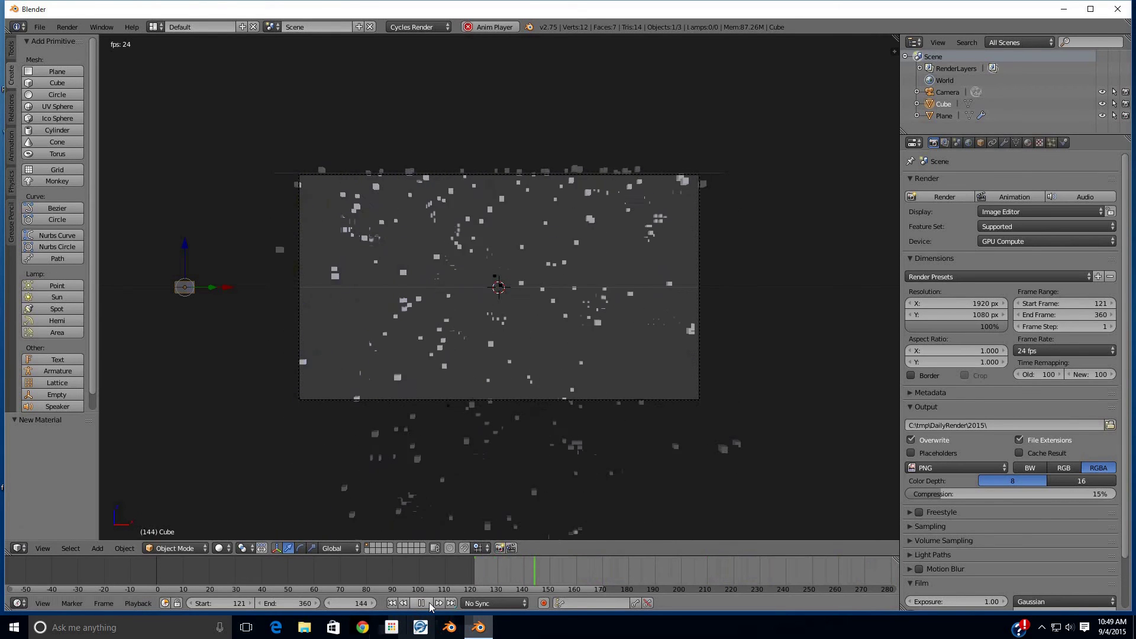
pyautogui.click(425, 603)
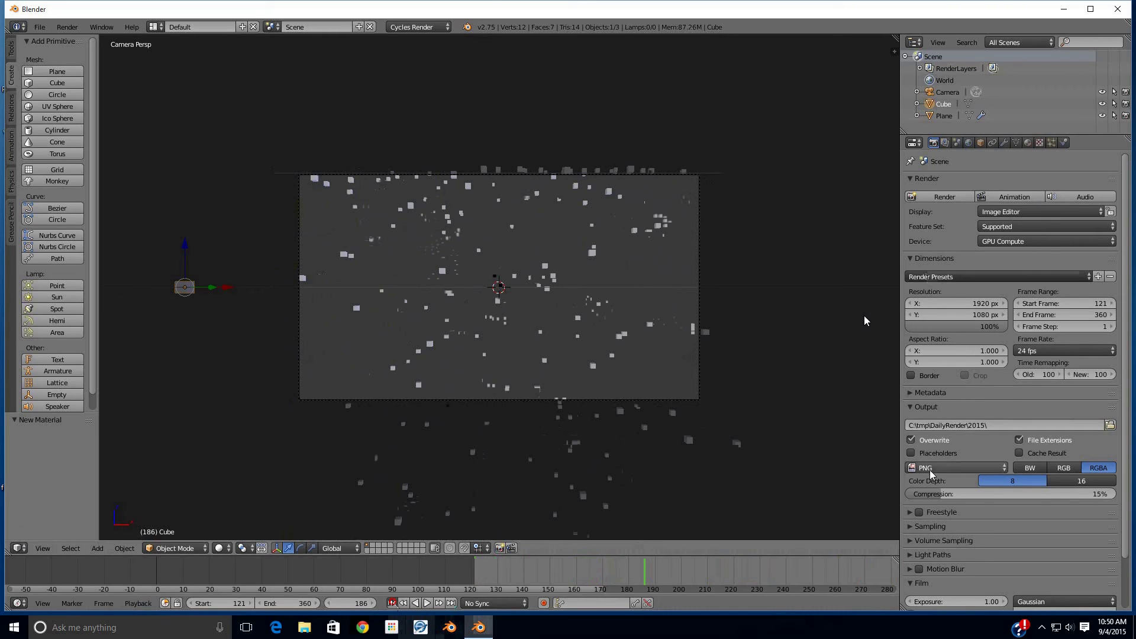
# - Set the render output to Xvid video, encoded in Quicktime format with the H.264 codec
pyautogui.click(947, 468)
pyautogui.click(958, 454)
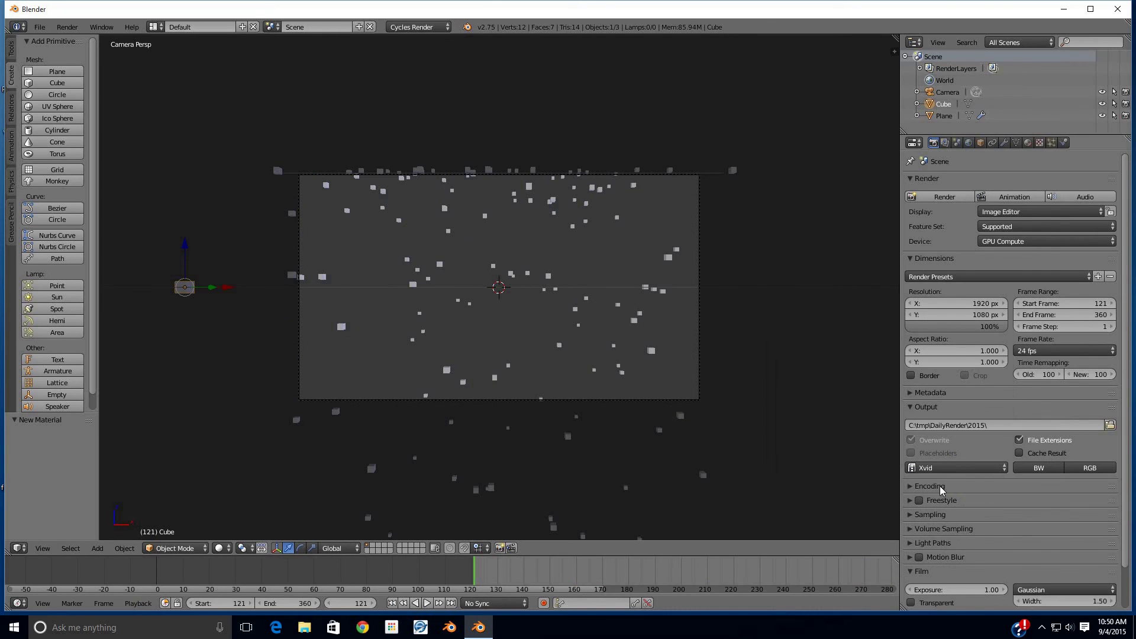
pyautogui.click(941, 487)
pyautogui.click(962, 519)
pyautogui.click(956, 454)
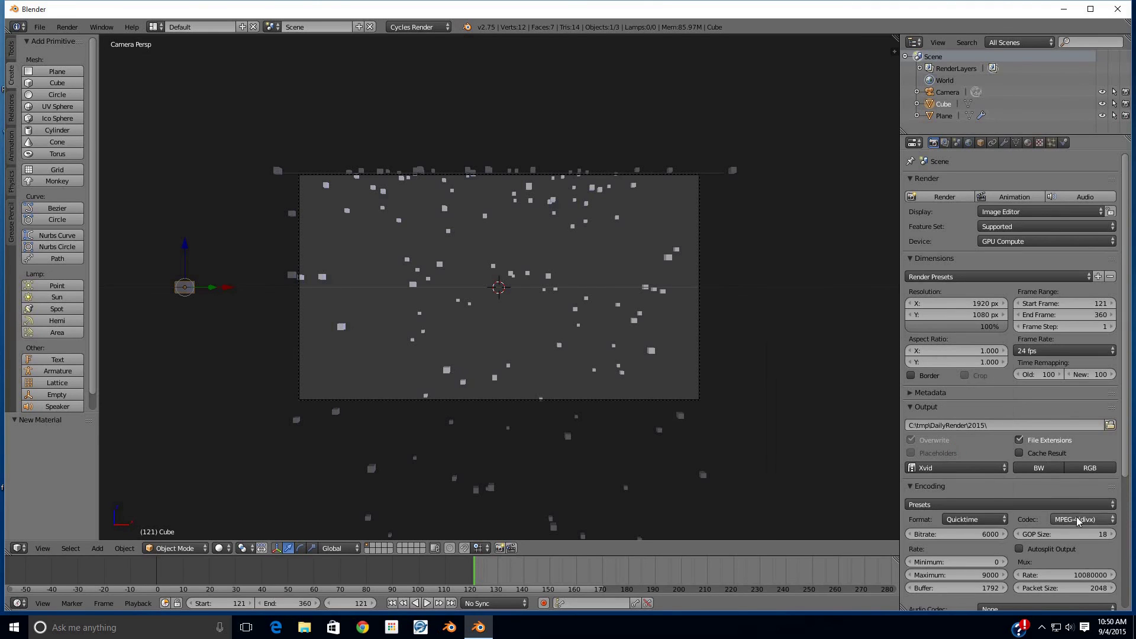
pyautogui.click(1079, 520)
pyautogui.click(1070, 428)
# - Set the output folder to C:\tmp\DailyRender\2015\September\4\ and start rendering the animation
pyautogui.click(1111, 424)
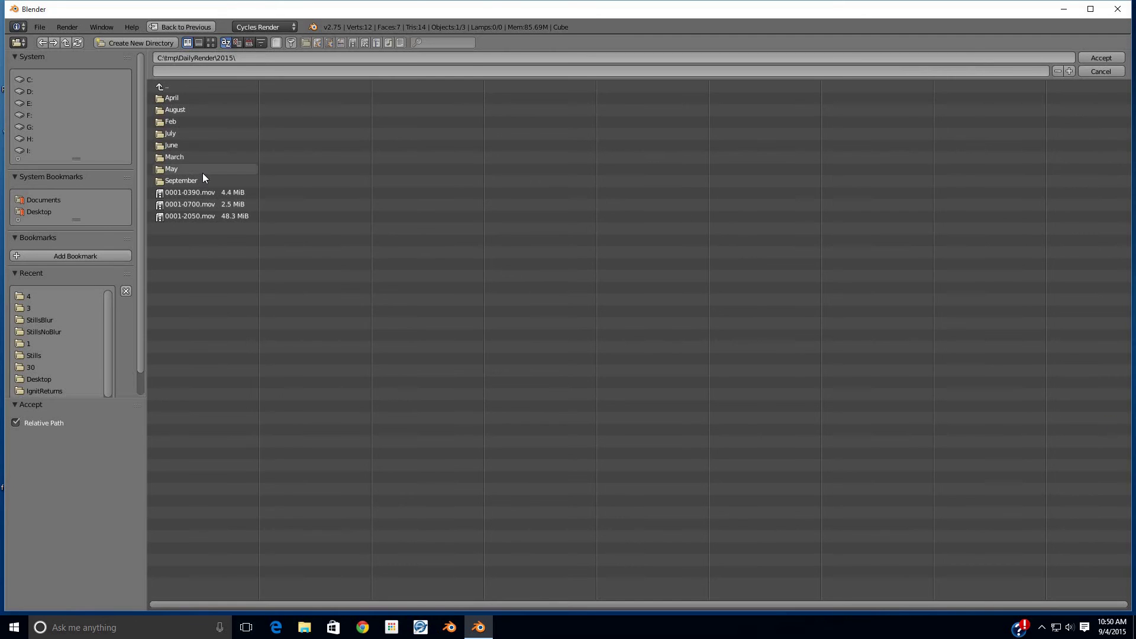
pyautogui.click(175, 183)
pyautogui.click(166, 136)
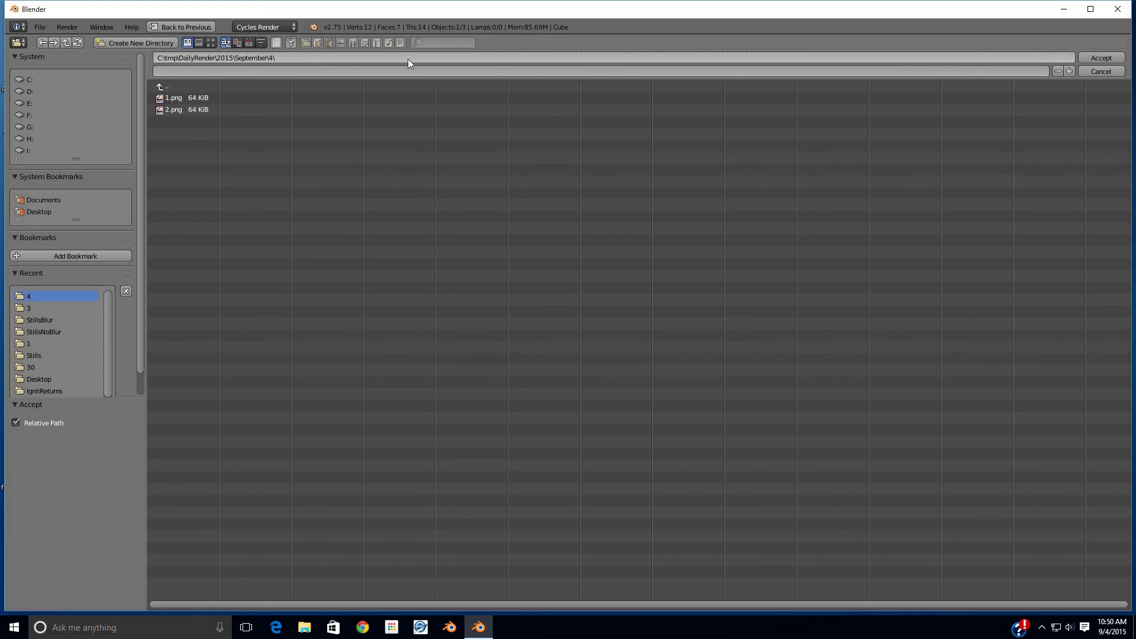
pyautogui.click(1101, 58)
pyautogui.click(1015, 199)
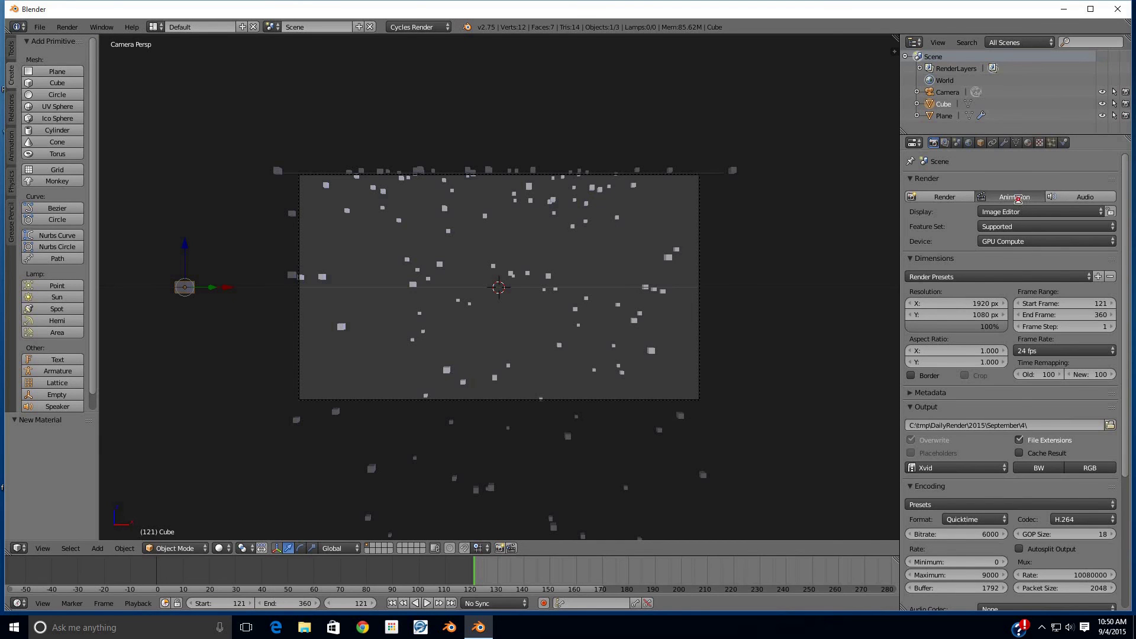